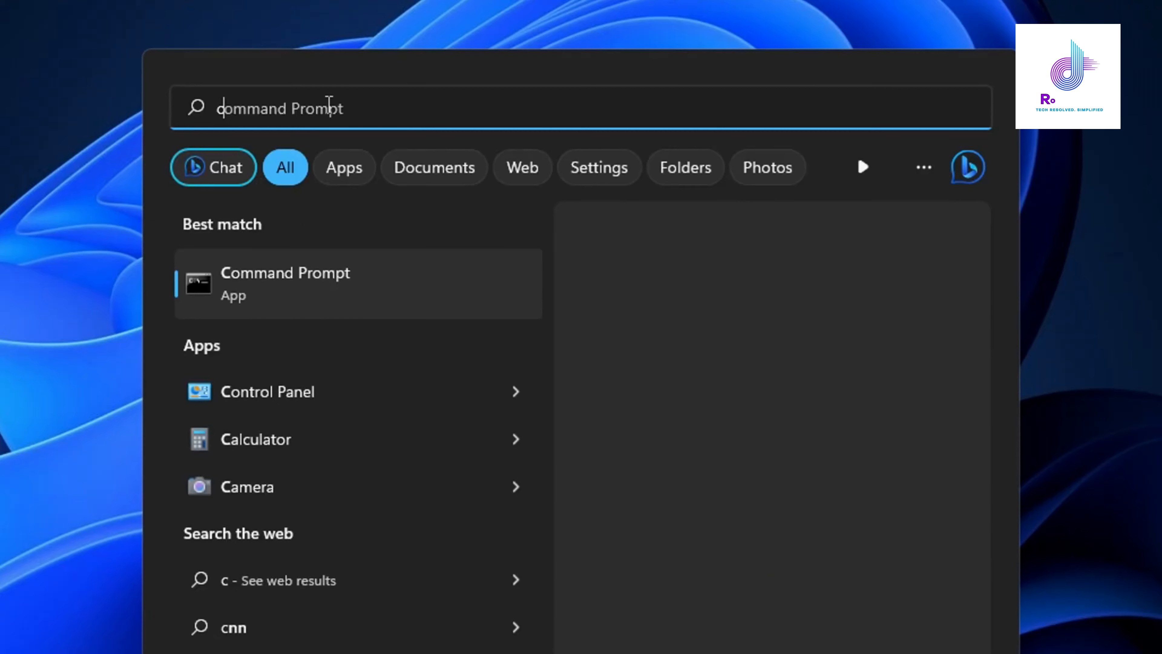
Step: Create a system restore point described as Codelife Optimization
text(reate )
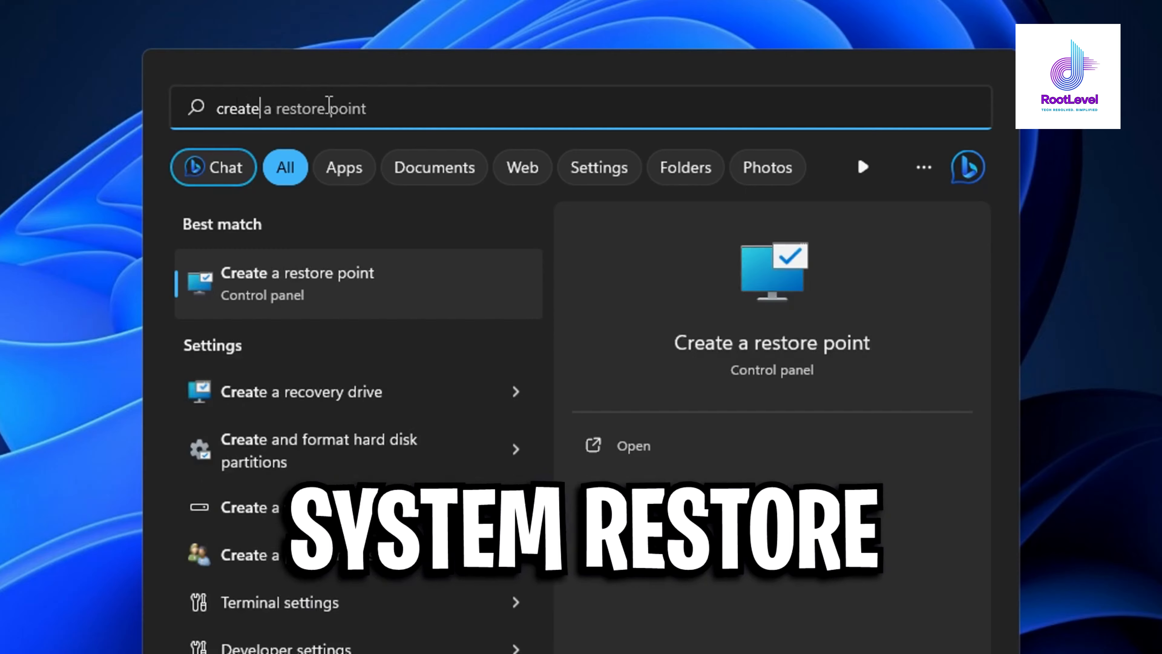
text(a rest)
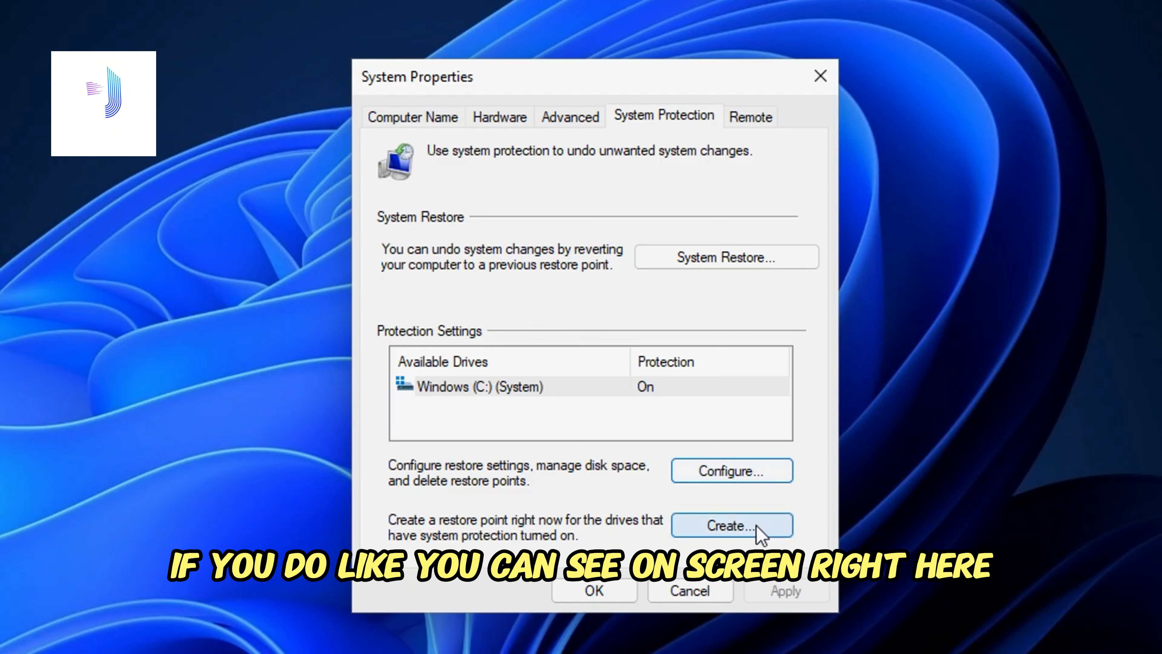
click(755, 526)
text(Codelife Optimization)
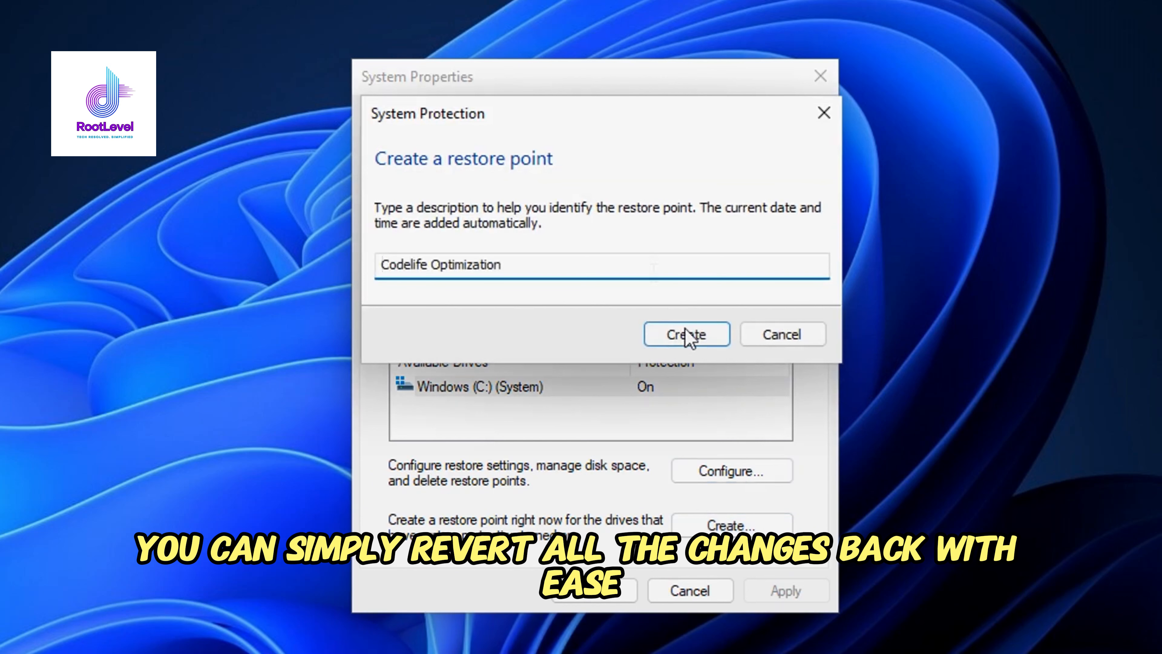
click(686, 334)
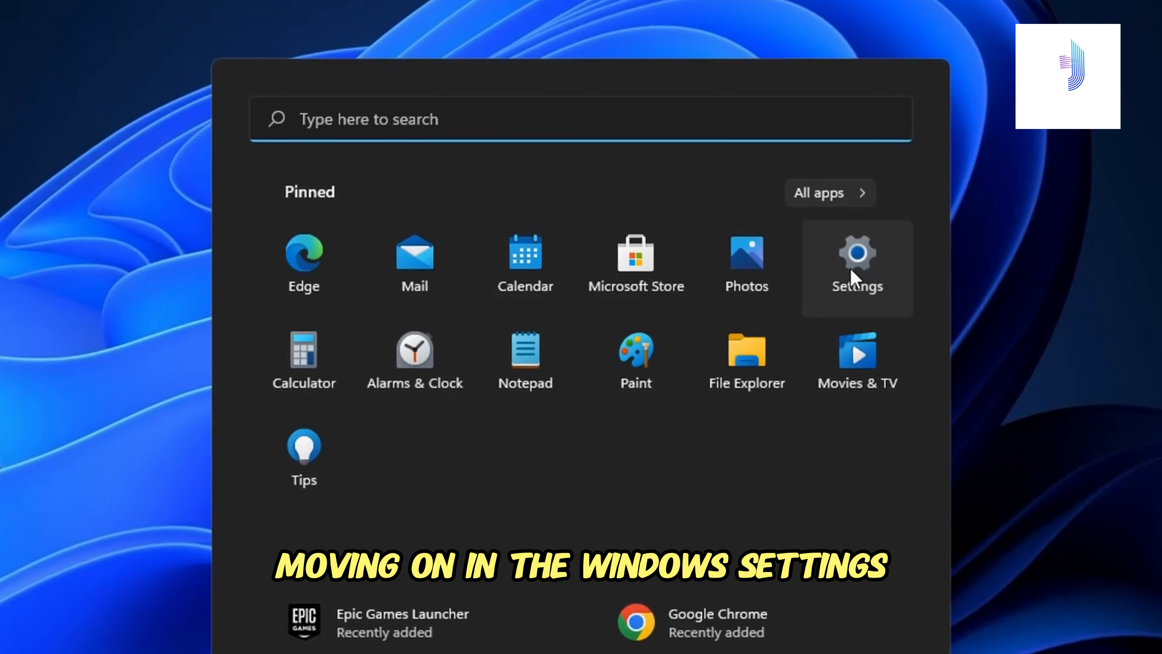
Step: In the system notification settings, turn off device setup suggestions and the tips and suggestions for using Windows
click(851, 277)
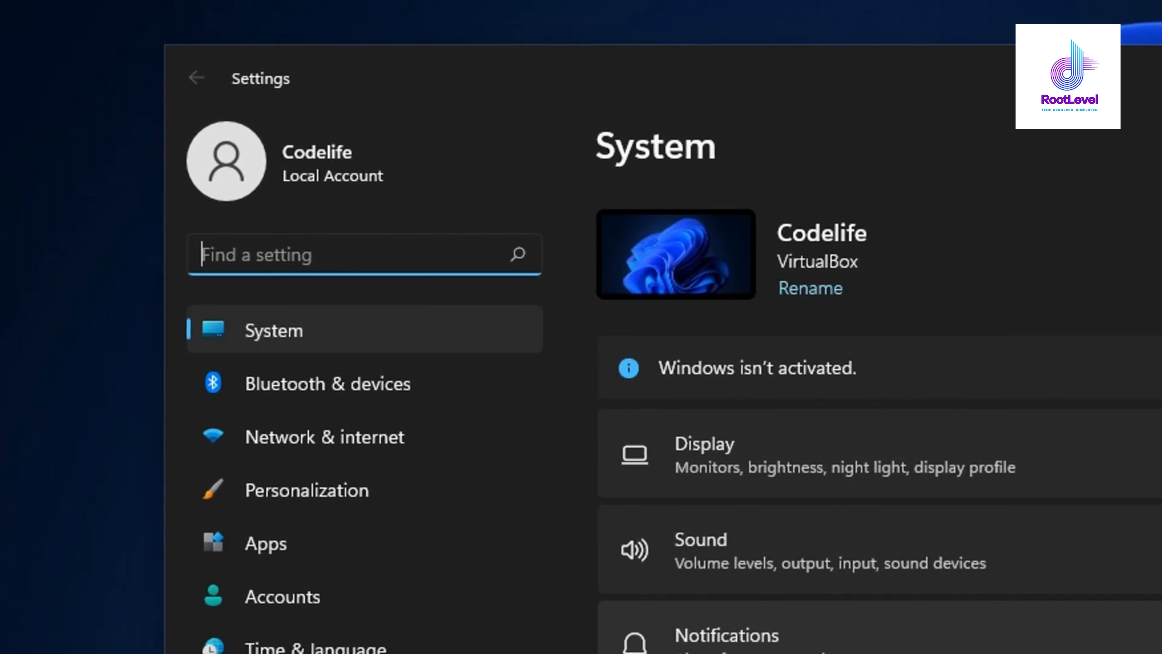
click(692, 333)
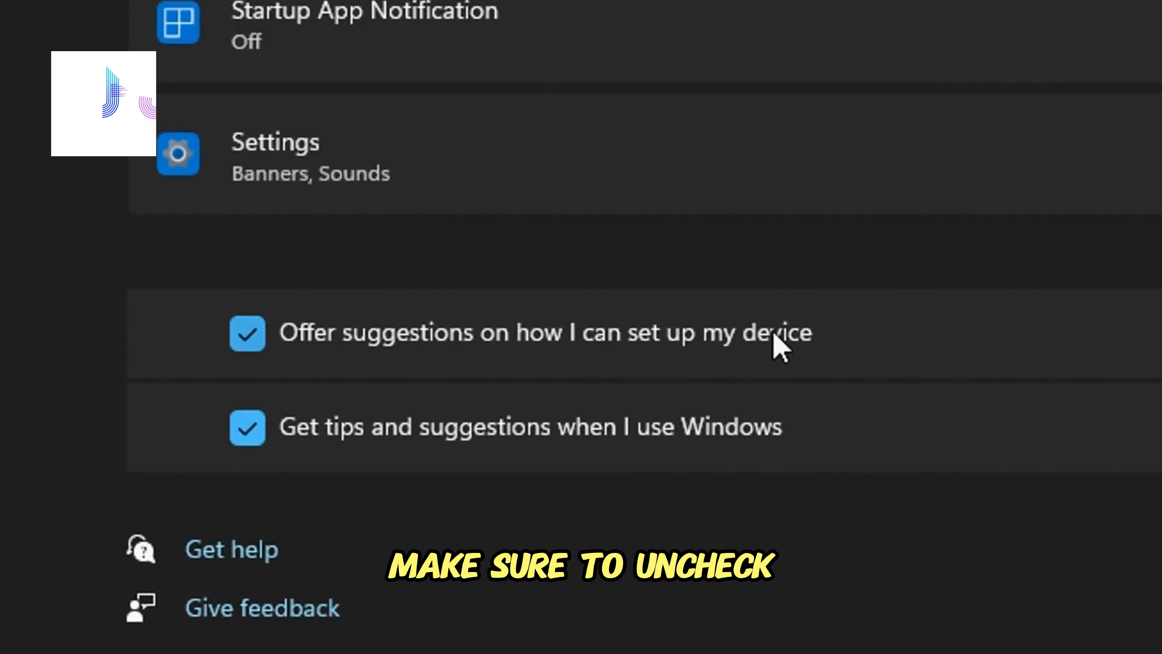
click(250, 347)
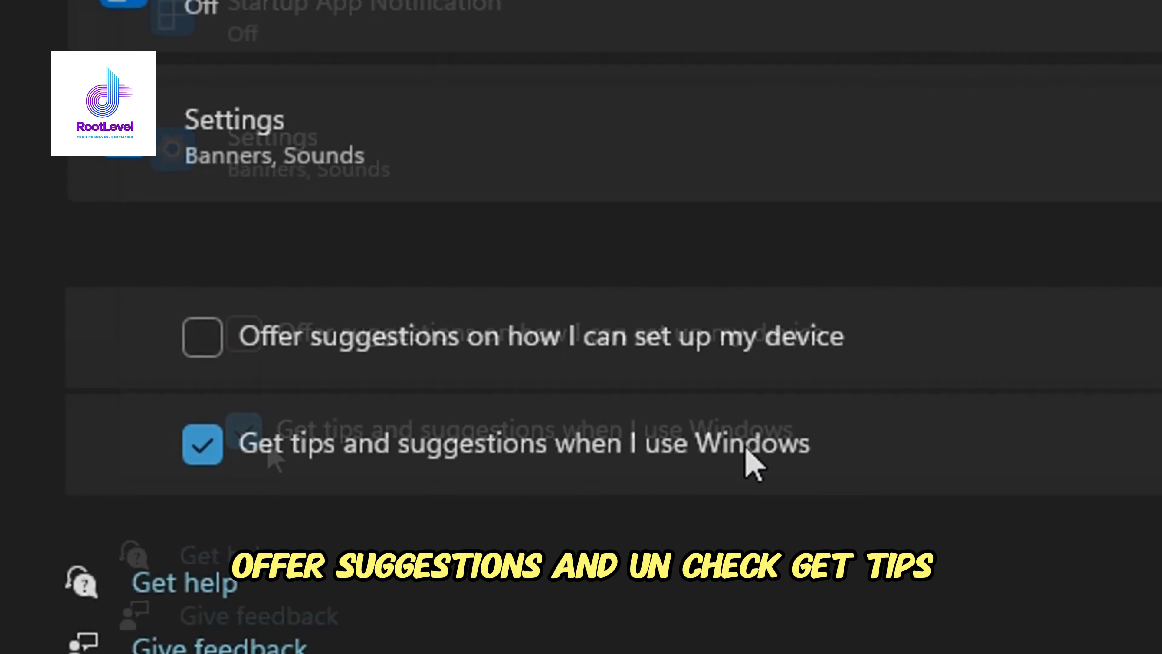
click(743, 447)
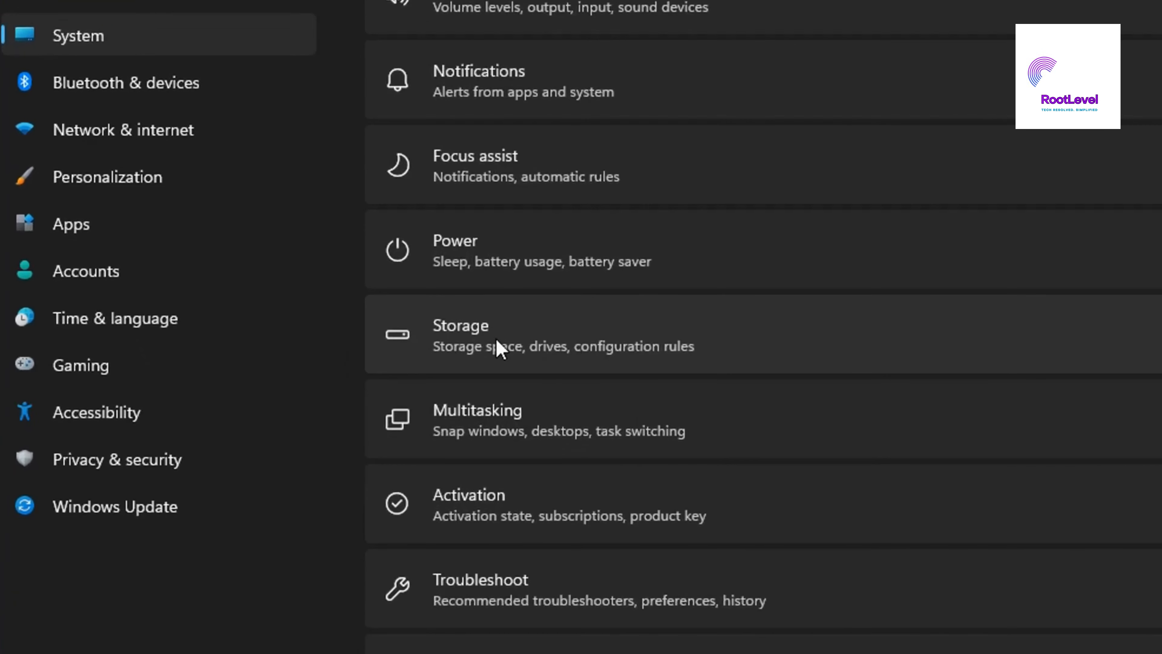
click(432, 444)
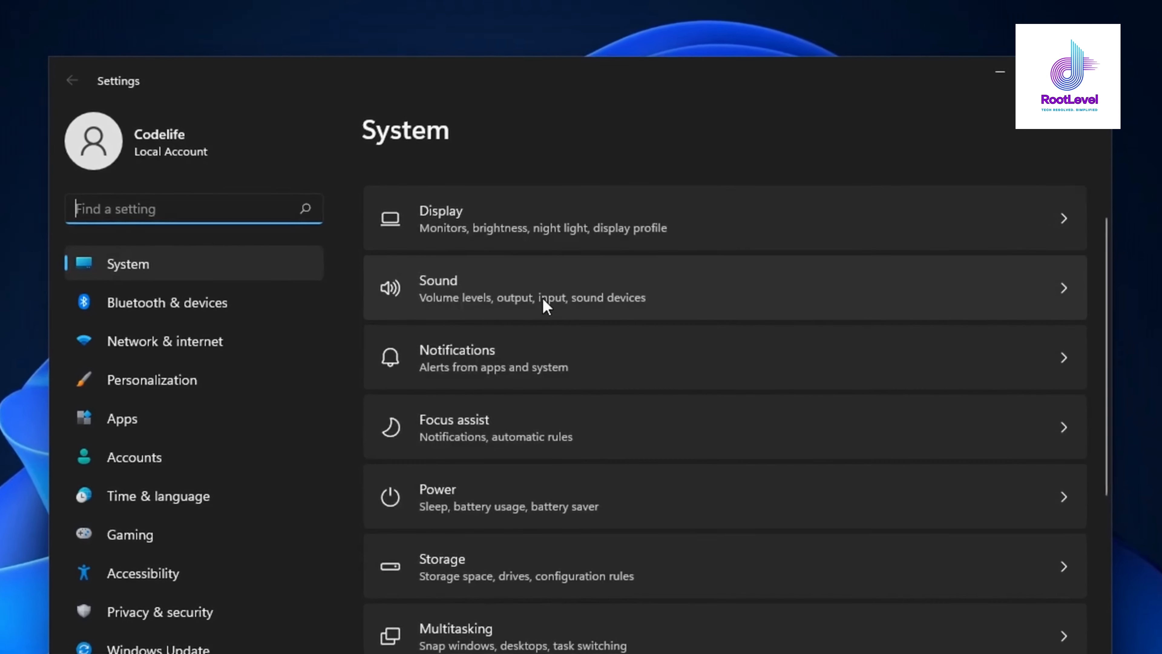
Step: Disable all enhancements for the Speakers playback device through the system's additional sound settings
click(587, 304)
scroll(727, 312, down, 10)
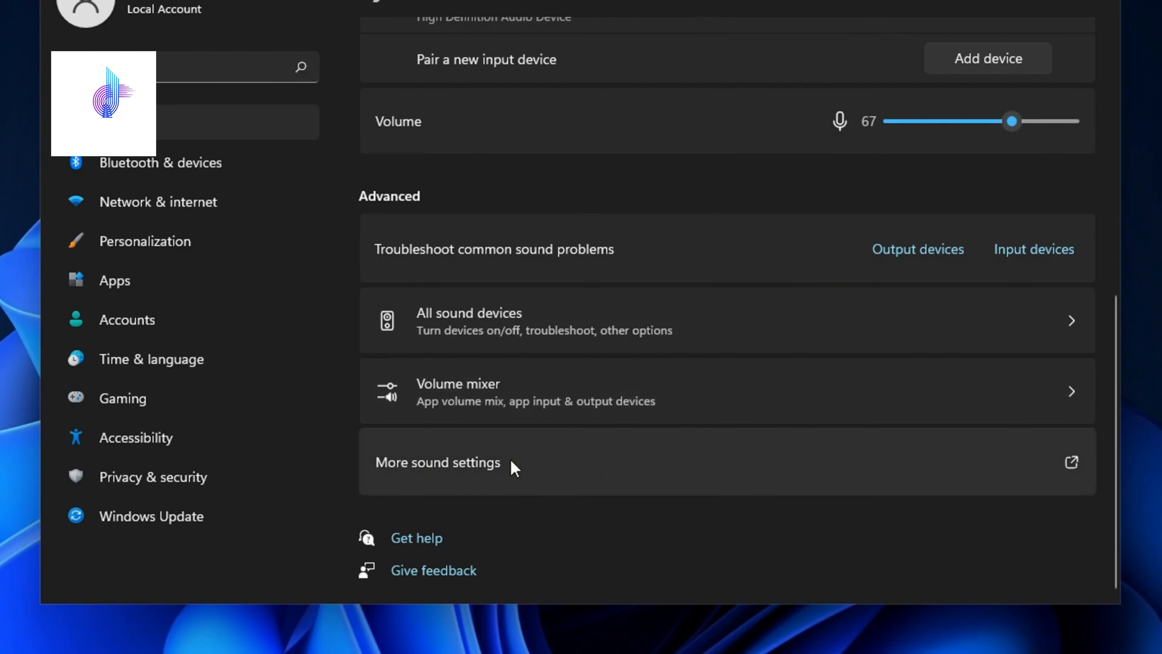
click(511, 462)
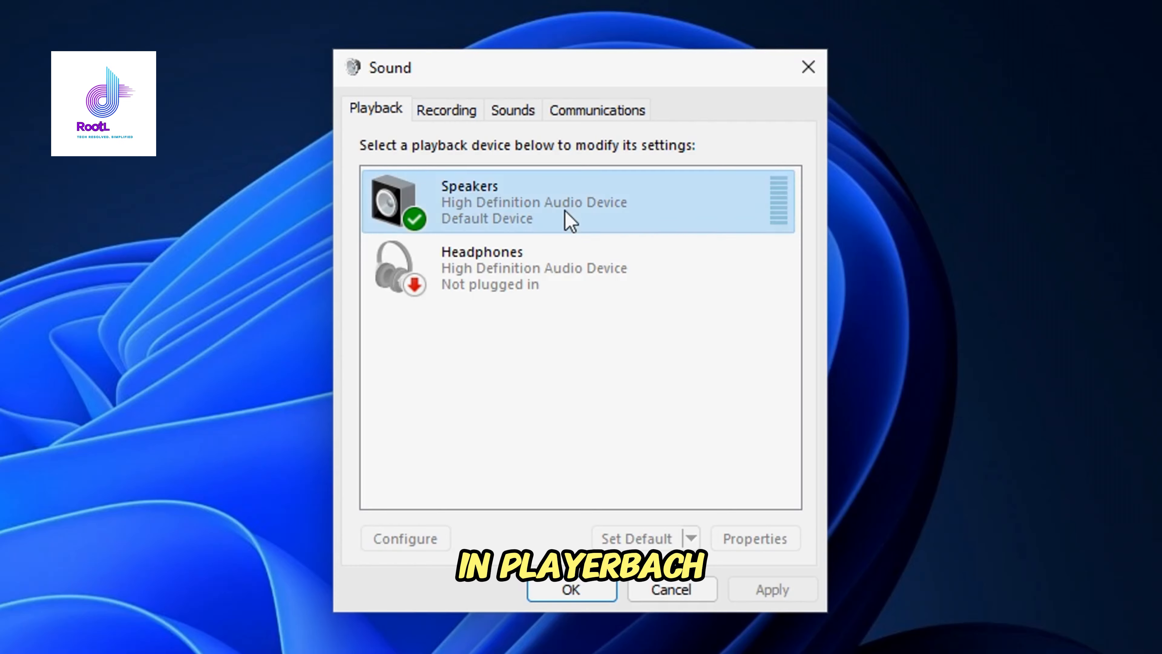
right_click(565, 212)
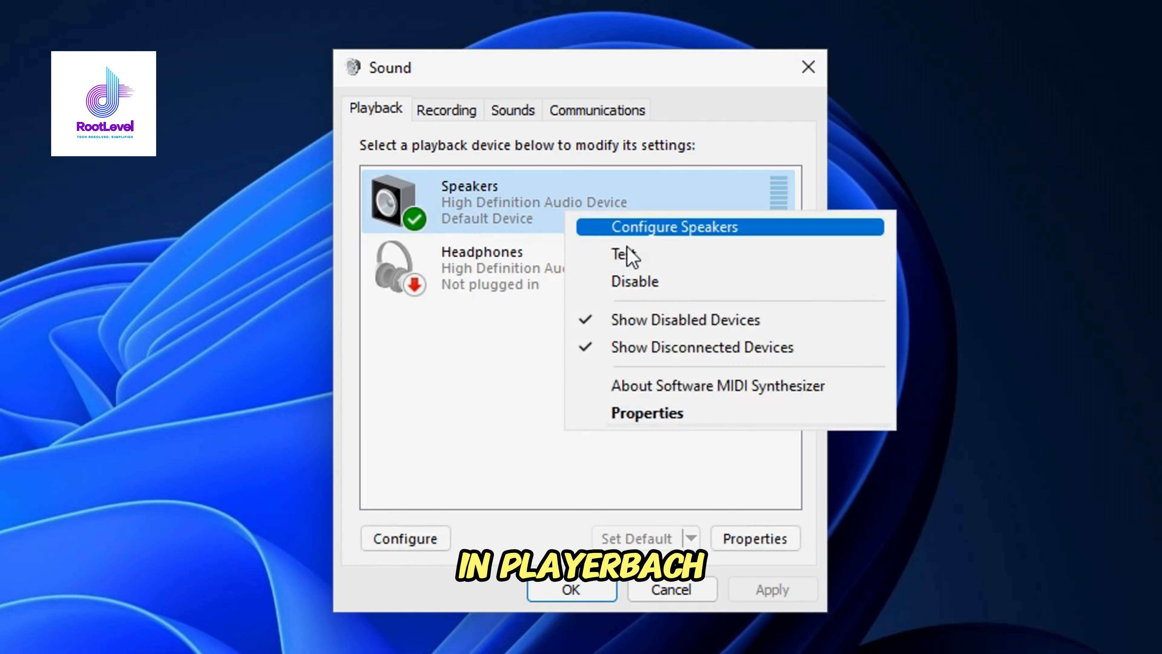
click(738, 414)
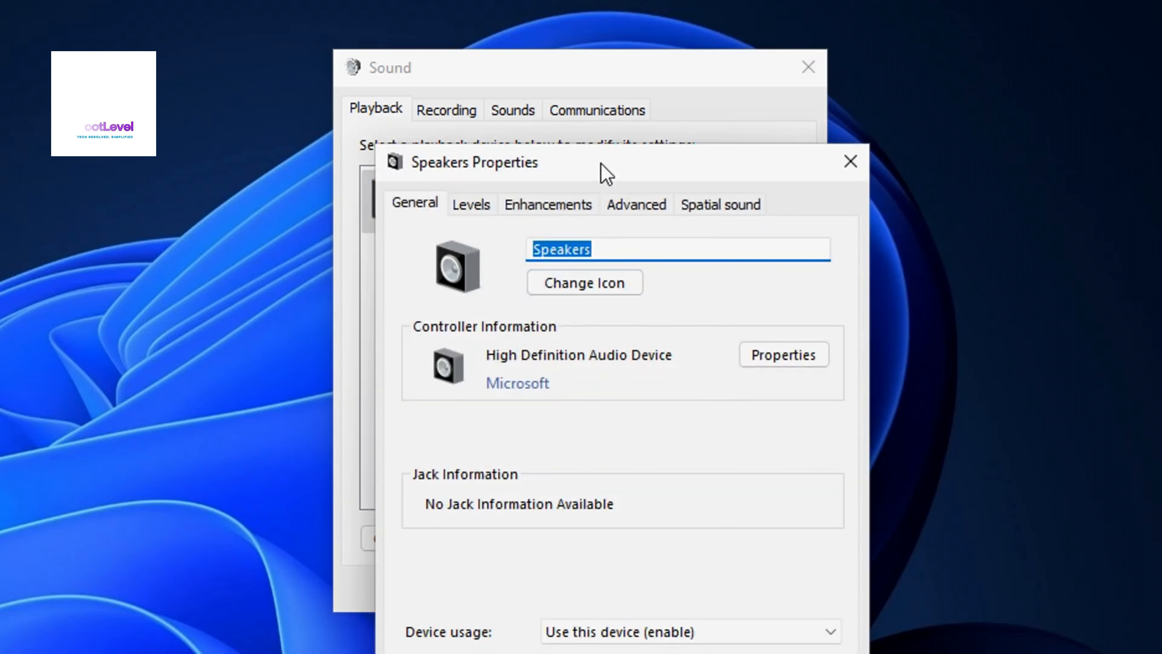
drag(604, 172, 570, 73)
click(523, 111)
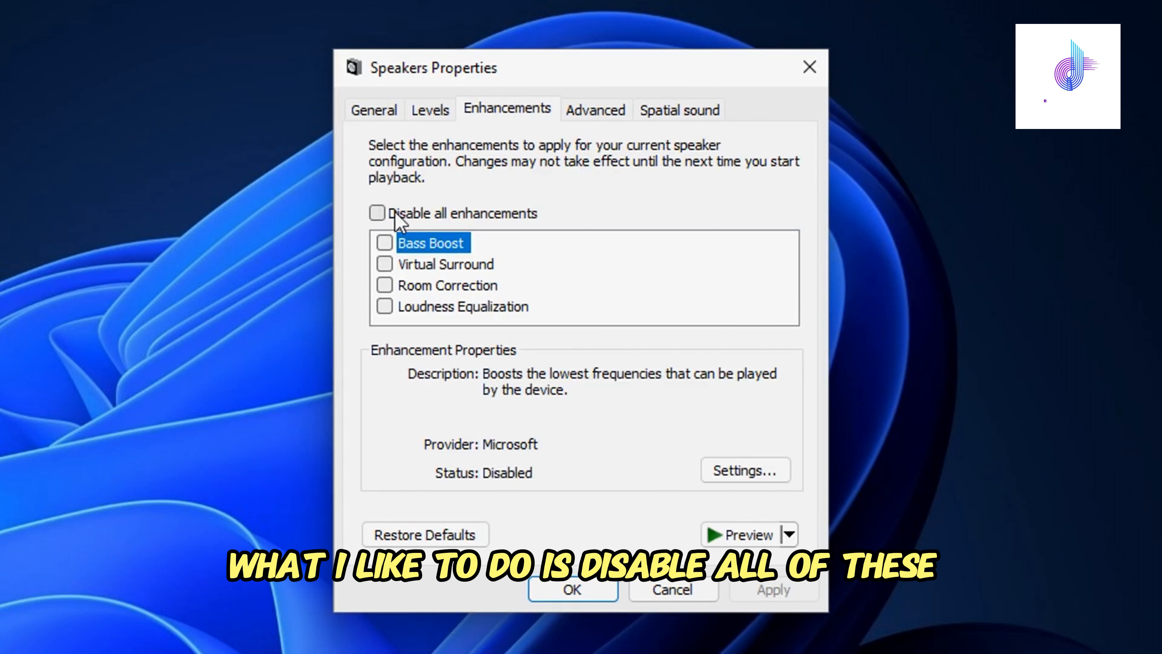
click(437, 215)
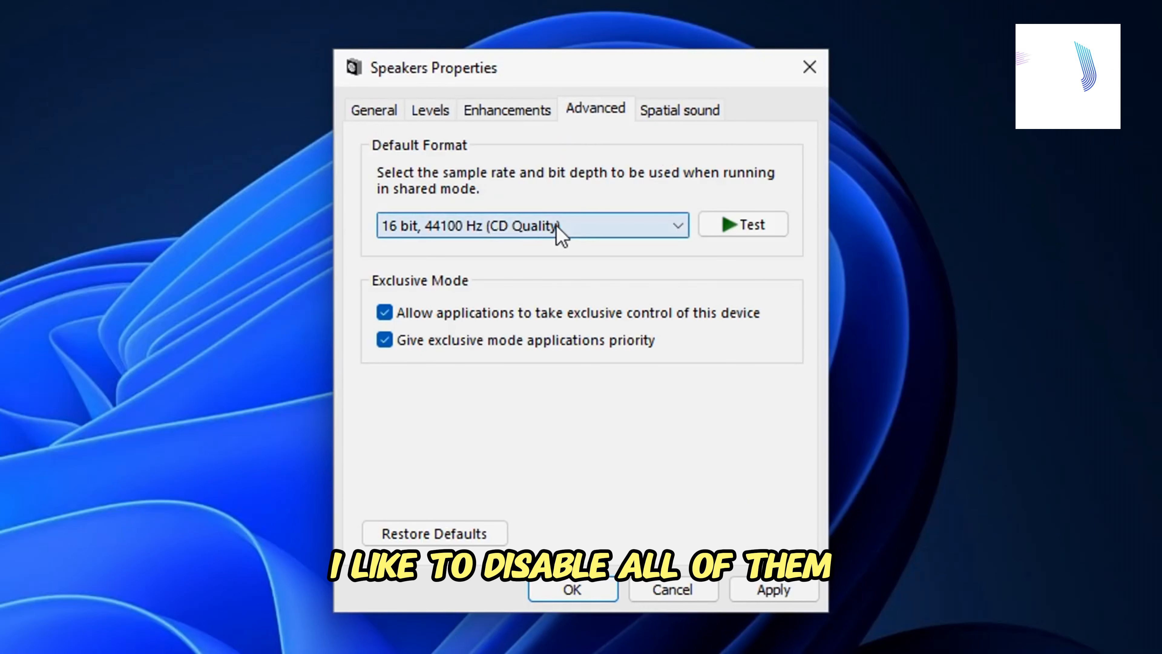
Step: Set the speakers' default format to 16 bit, 44100 Hz (CD Quality) and the sound response to communications activity to Do nothing
click(558, 227)
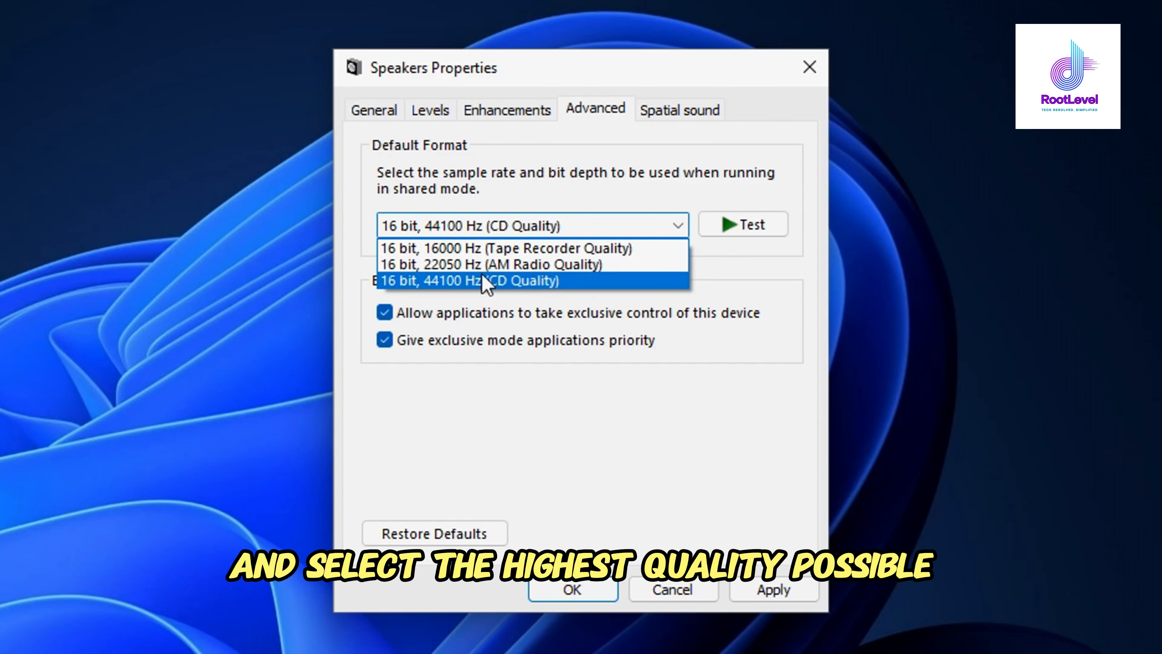
click(563, 281)
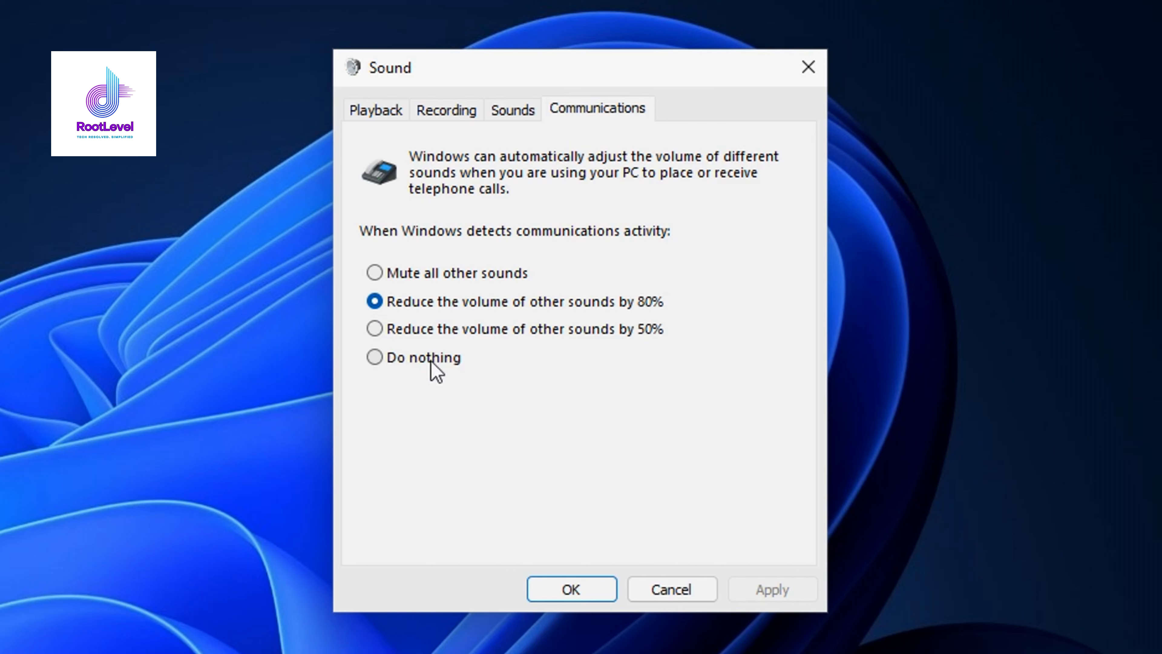
click(432, 370)
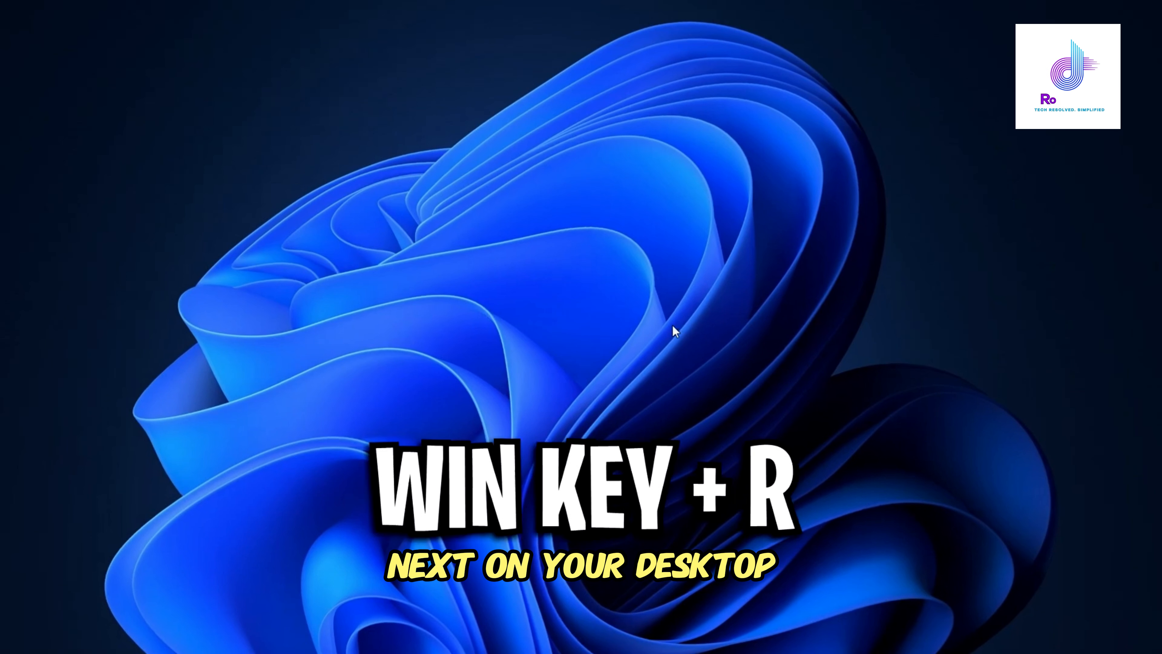
Step: Open the Windows Temp folder by running temp, granting permanent access to the folder
key(super+r)
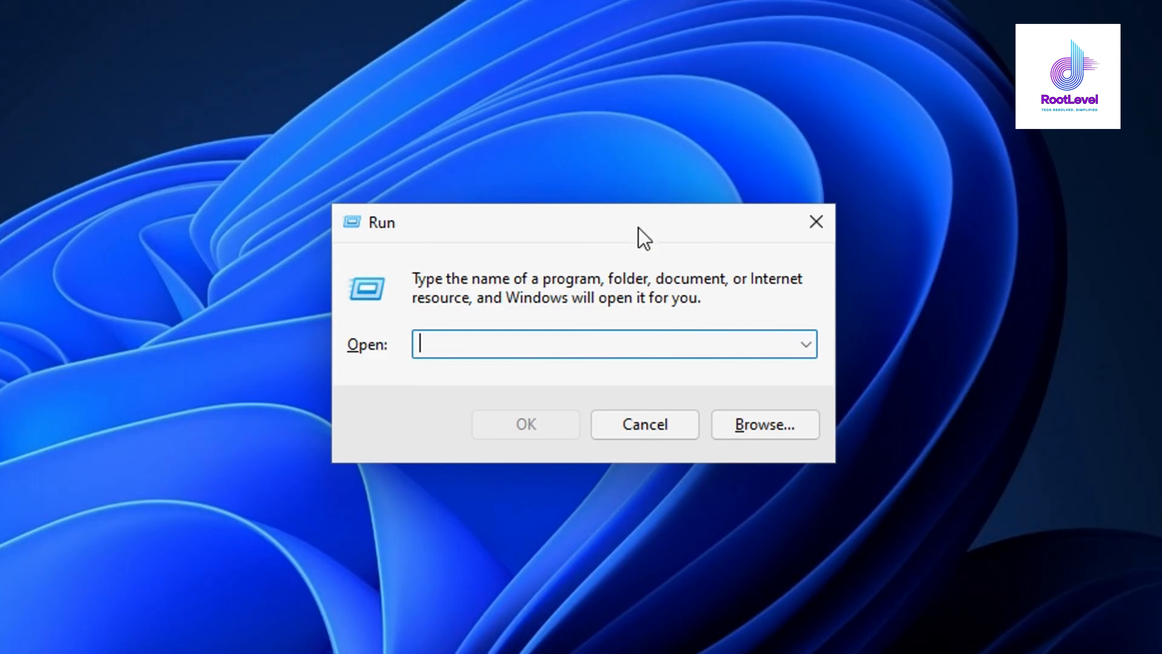
text(temp)
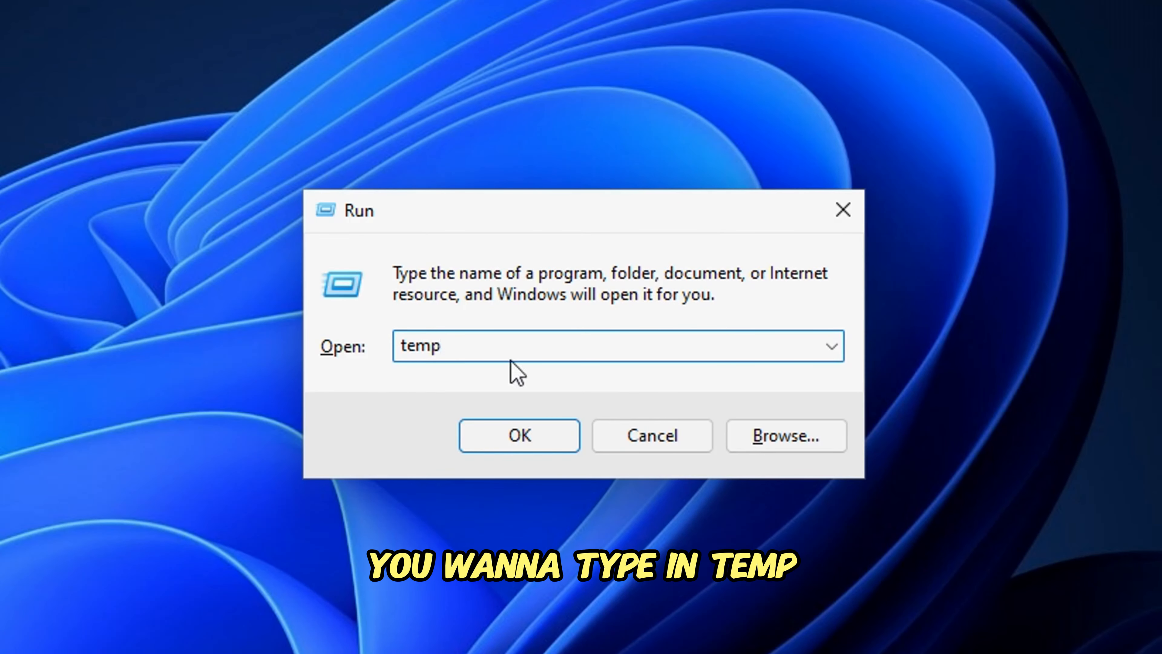
click(516, 446)
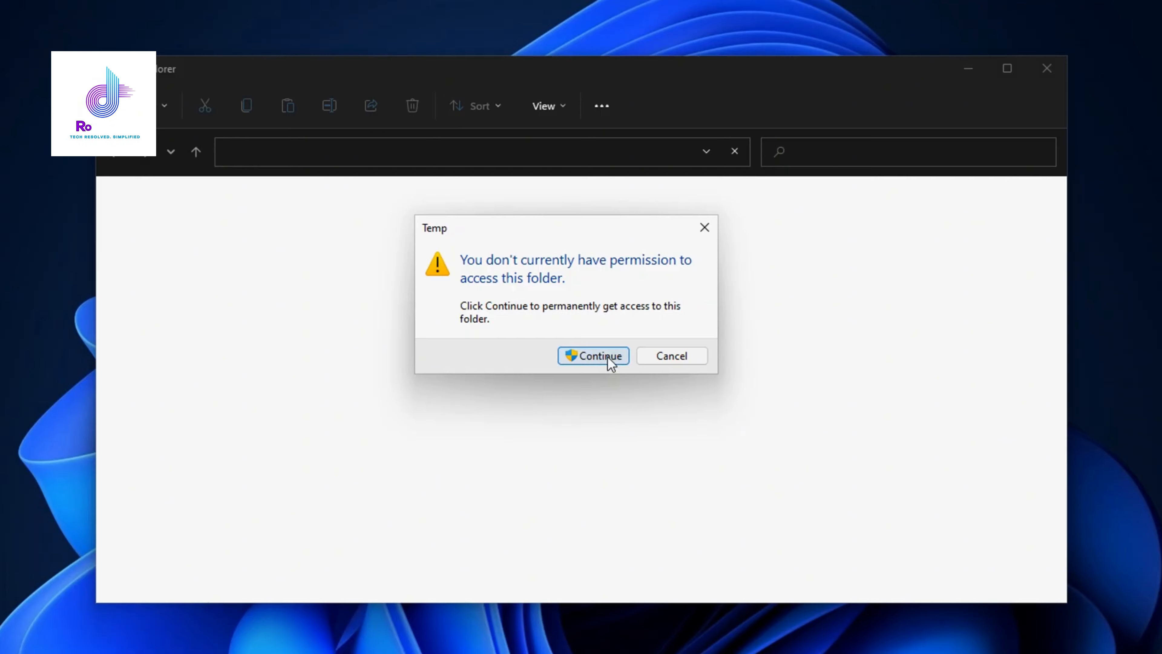
click(604, 359)
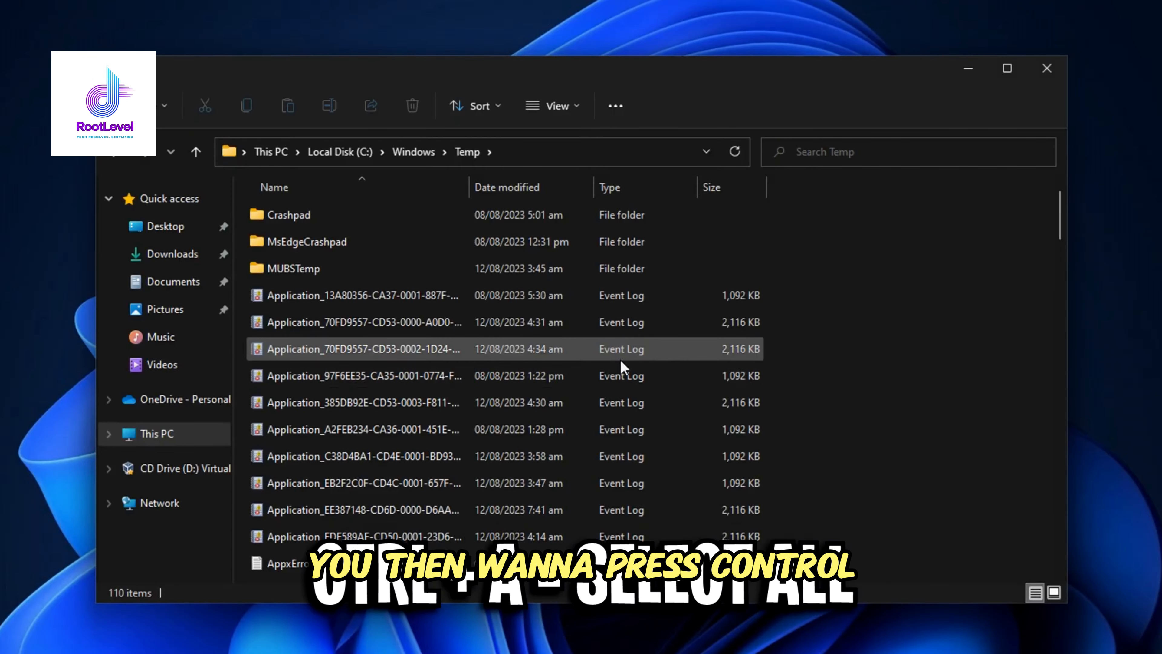
Step: Delete all items in the Windows Temp folder, handling all items in use the same way
key(ctrl+a)
scroll(665, 270, down, 20)
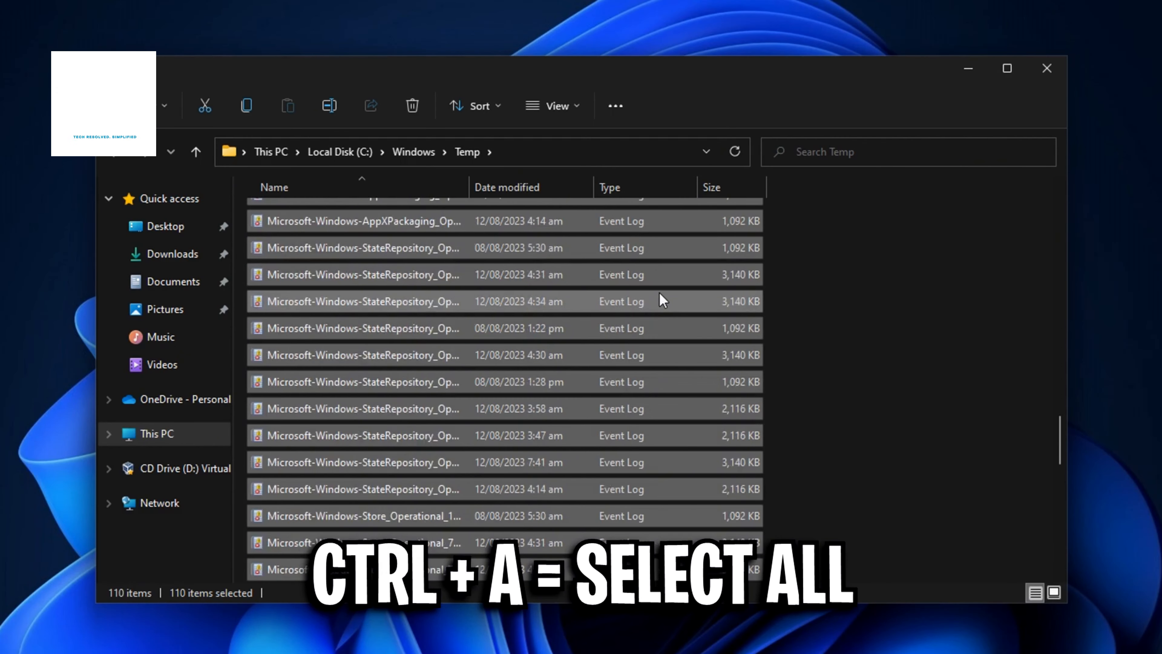
key(Delete)
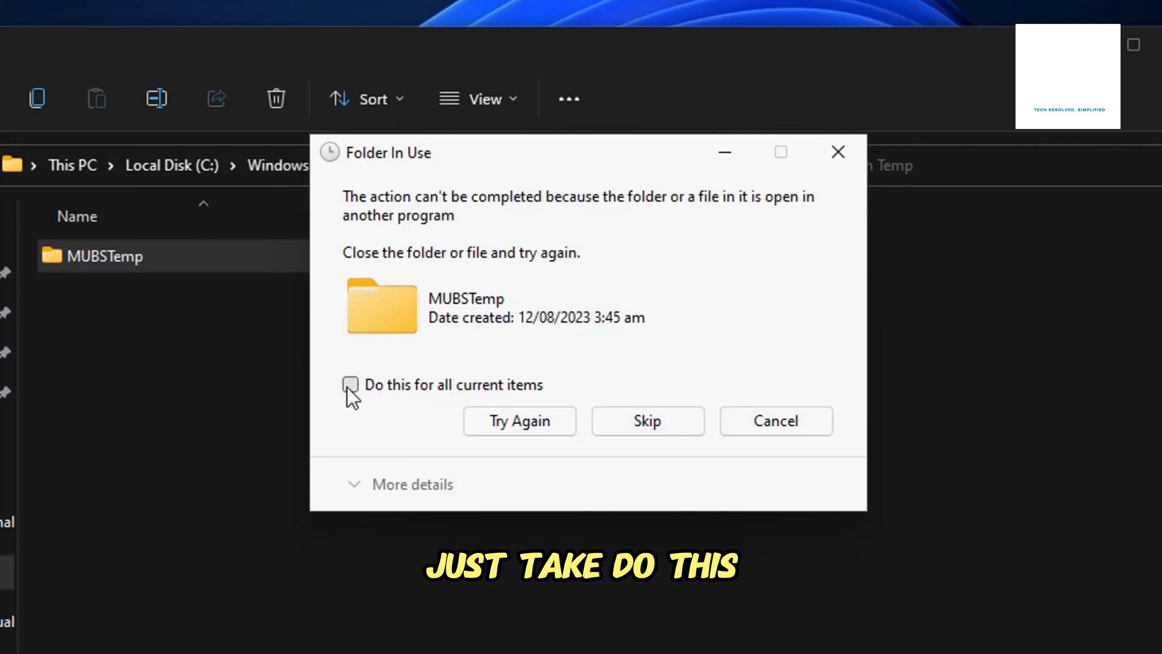
click(464, 305)
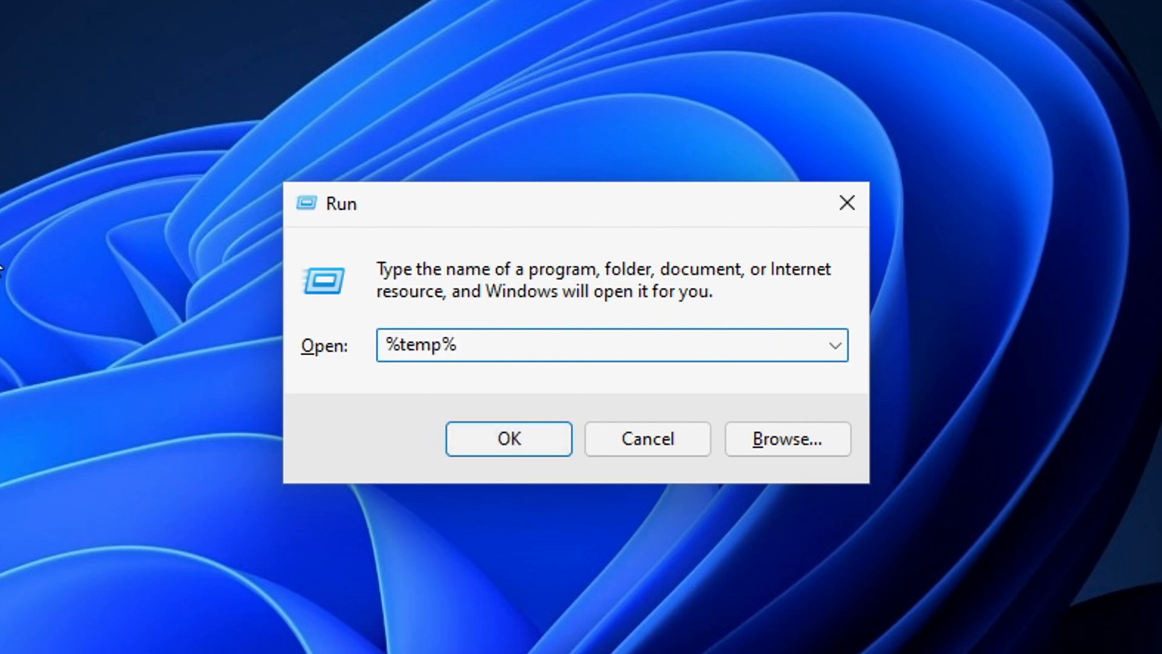
Step: Run %temp% to open the local Temp folder and delete all its contents, skipping every item in use
key(Return)
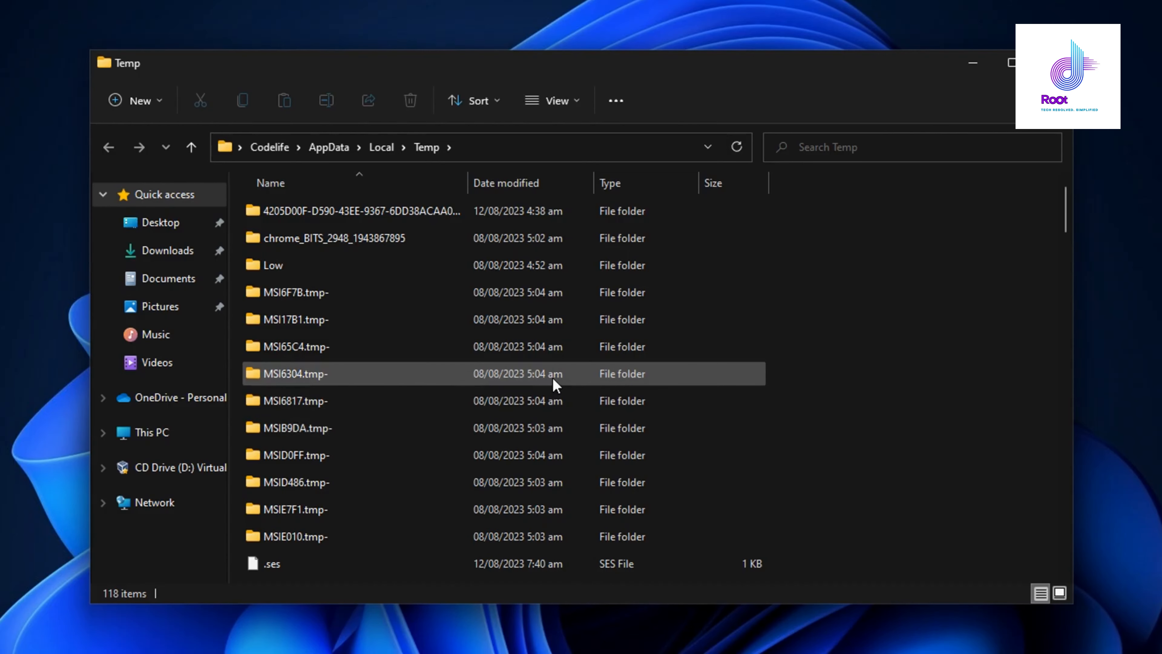
key(ctrl+a)
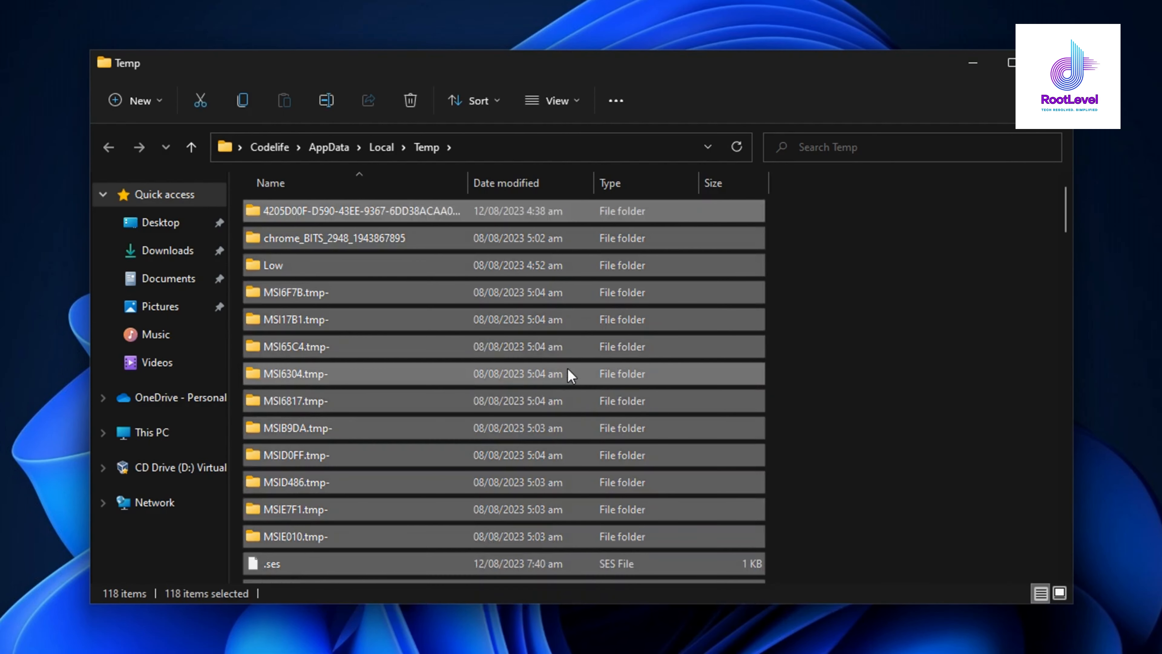
key(Delete)
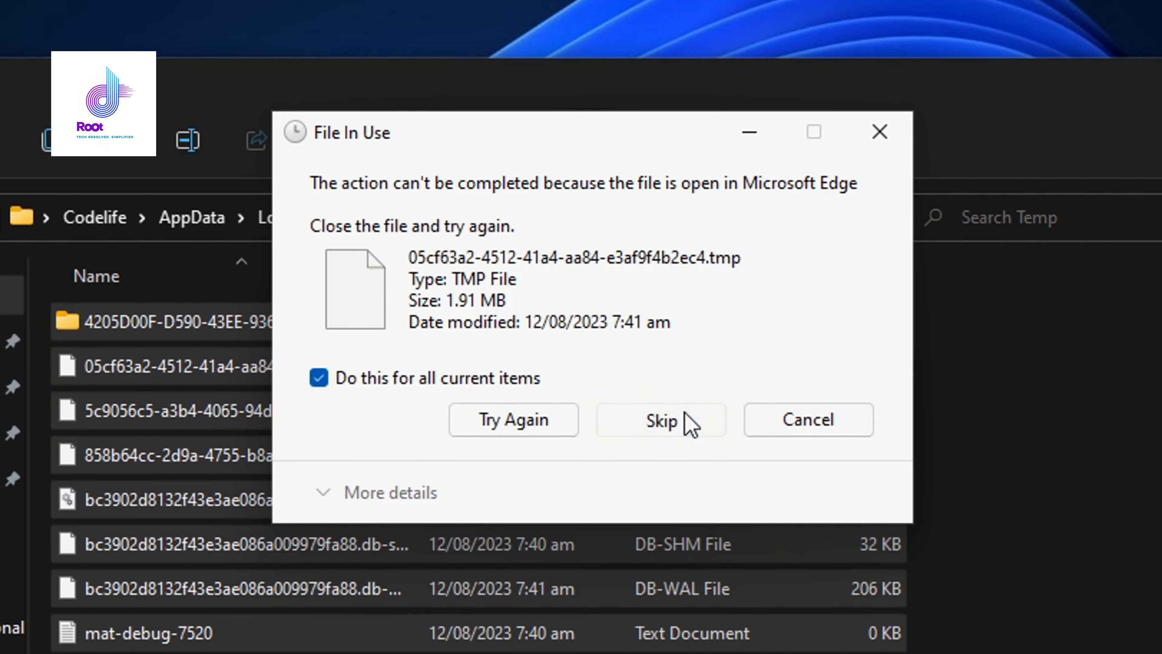
click(686, 423)
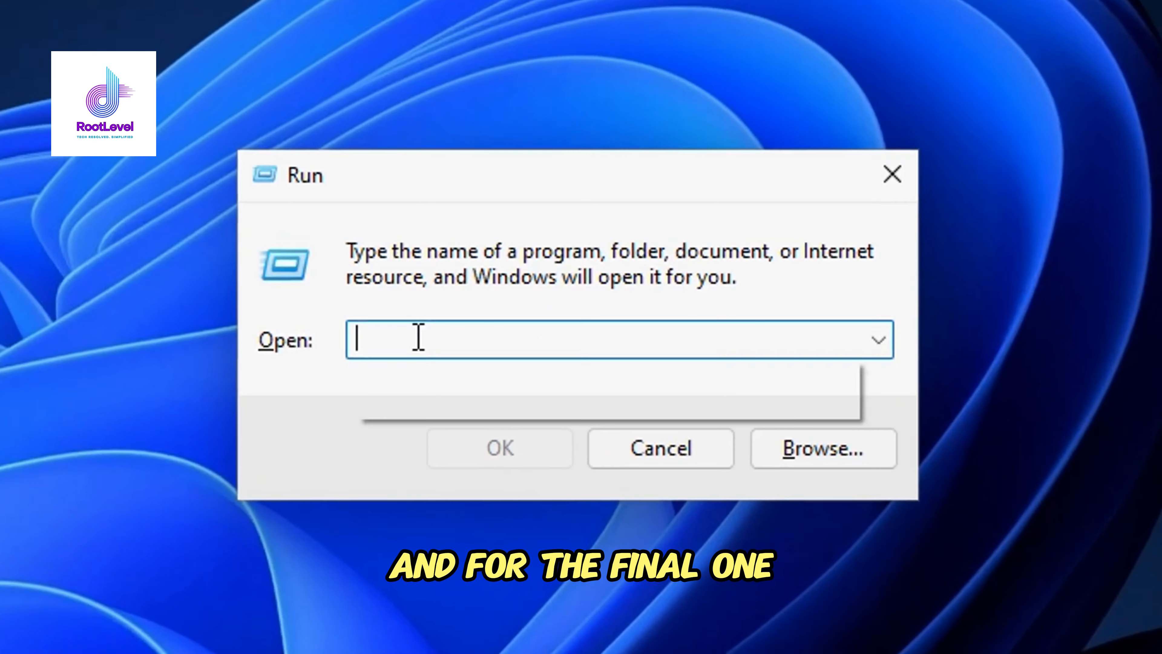
Step: Run prefetch to open the Windows Prefetch folder with access granted and select all its items
text(prefetch)
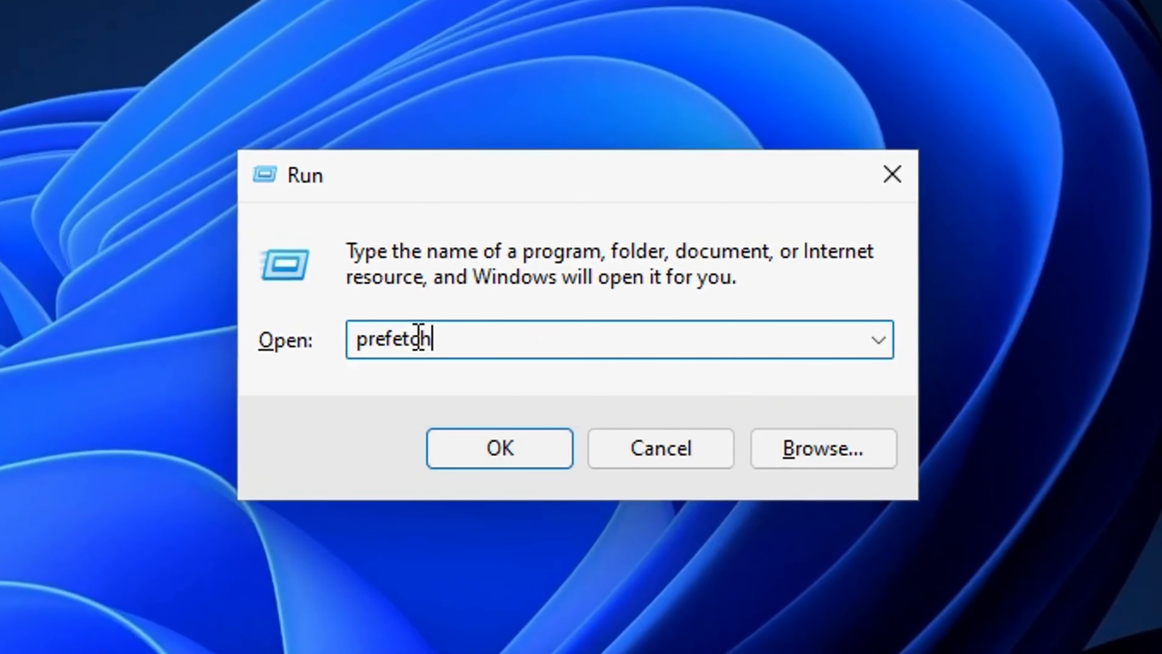
key(Return)
click(604, 353)
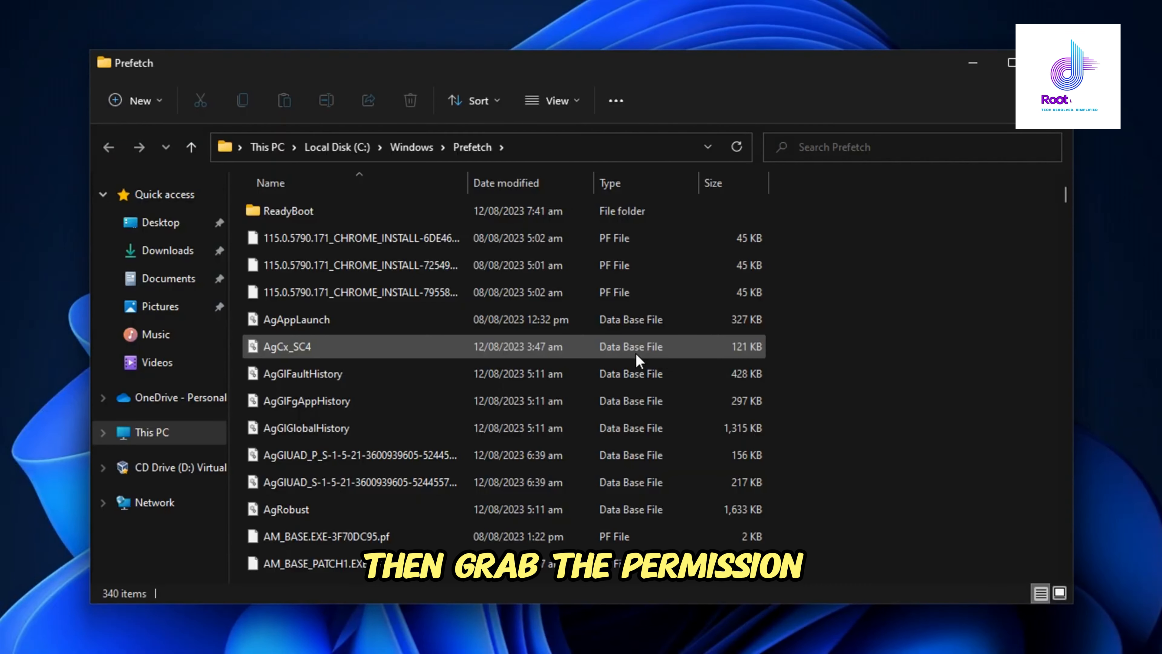
key(ctrl+a)
scroll(635, 348, down, 1)
scroll(634, 336, down, 15)
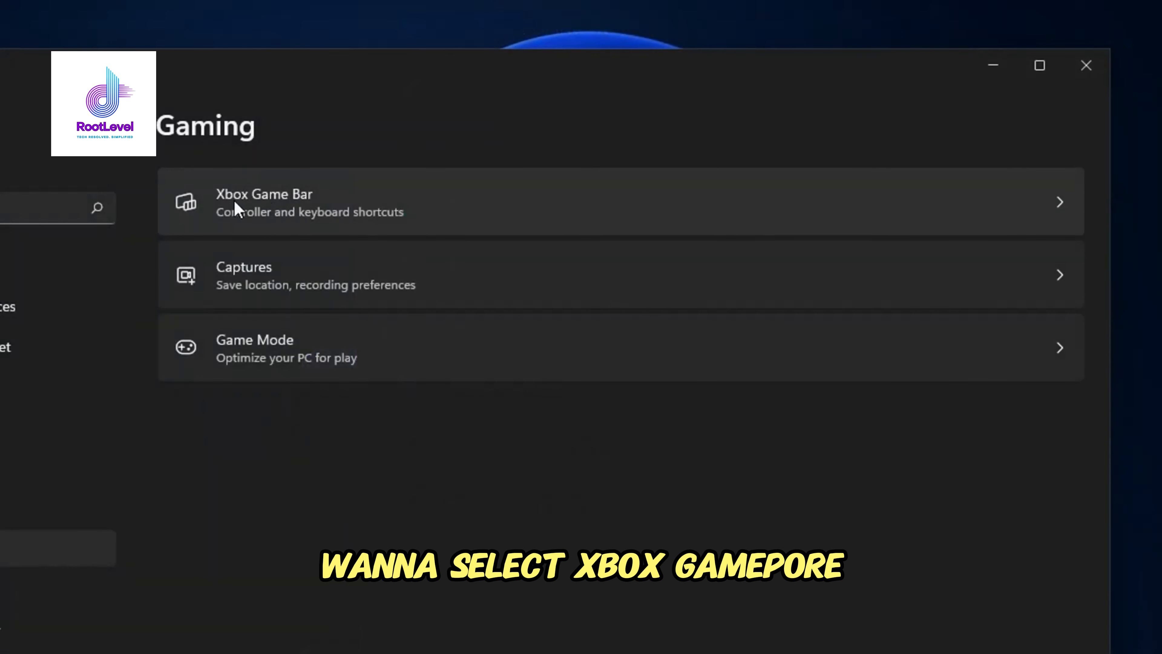
Step: Turn off opening Xbox Game Bar with the controller button in the Gaming settings
click(335, 201)
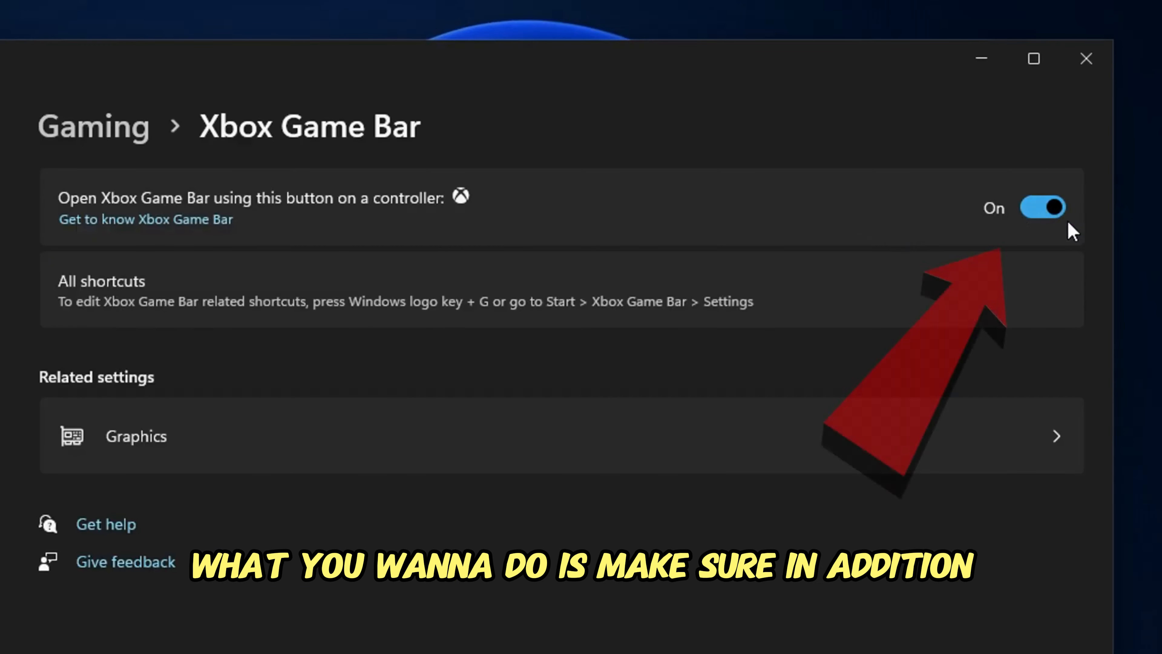
click(1044, 209)
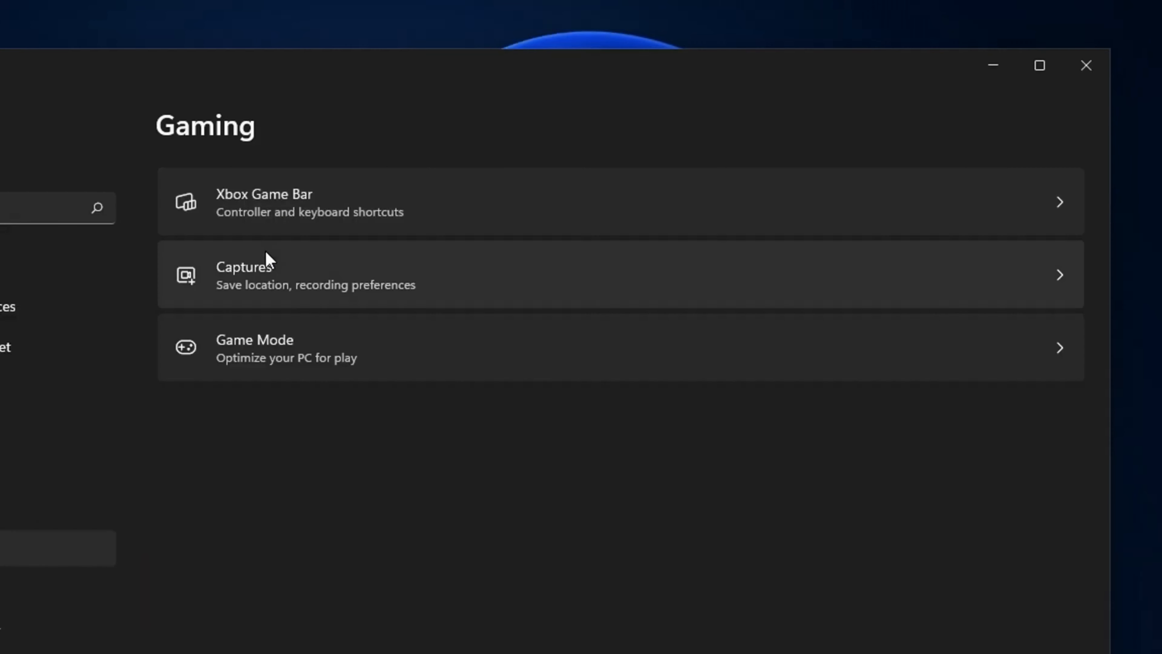
click(208, 352)
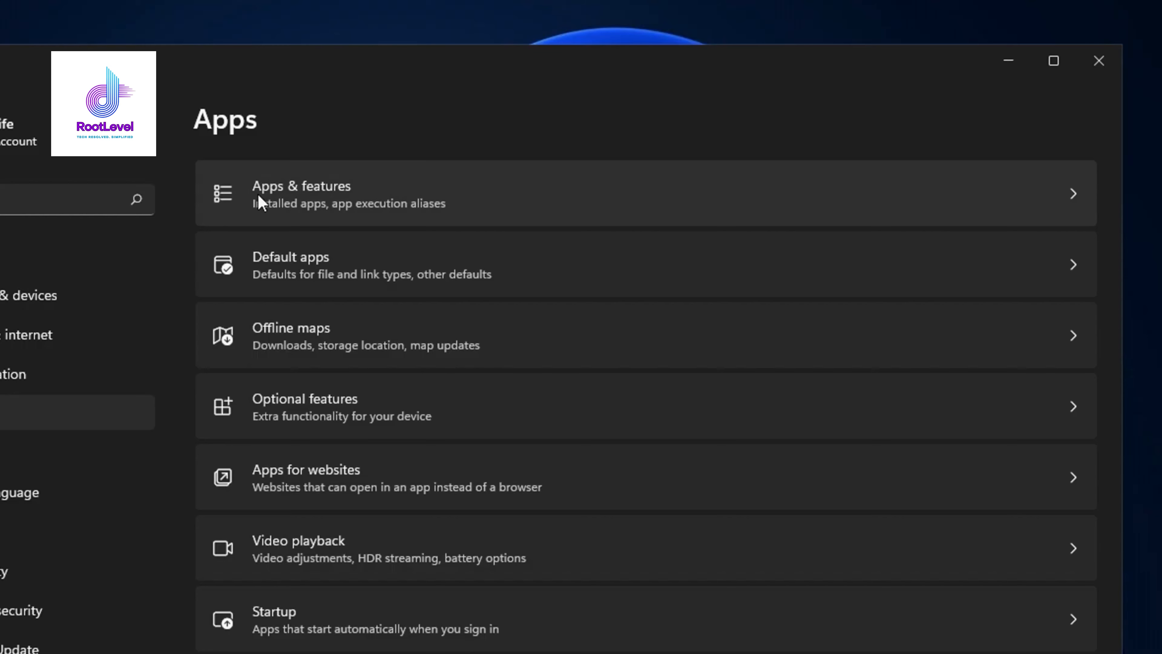
Step: Look through the installed apps in Apps & features and open the options for Groove Music
click(561, 203)
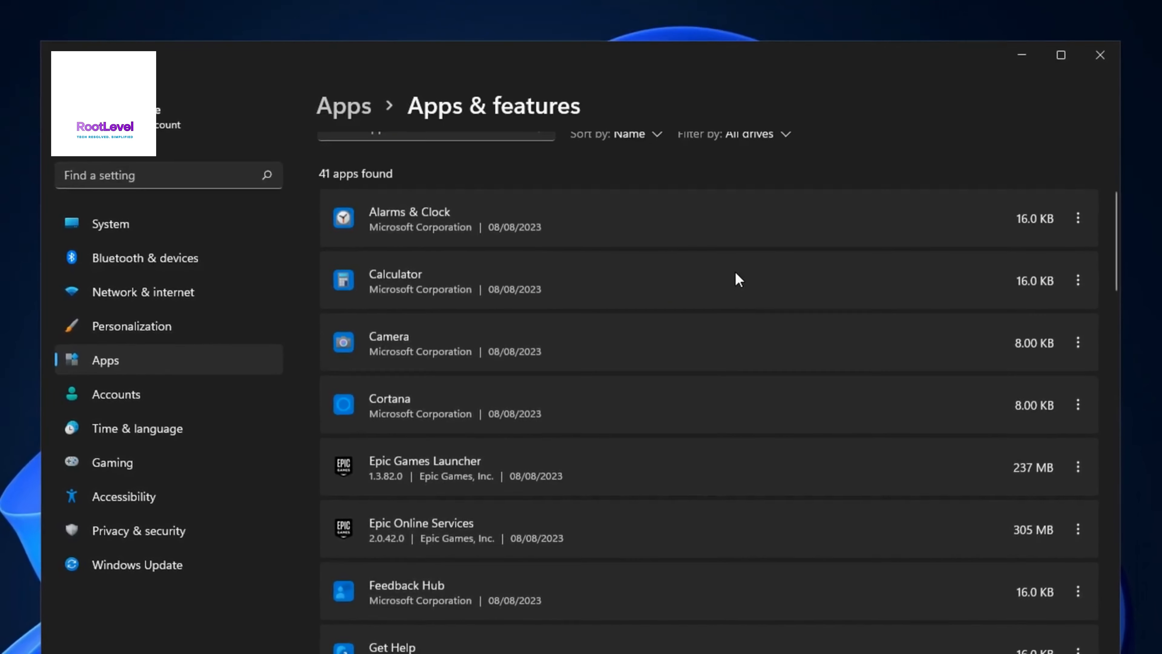
scroll(720, 288, down, 2)
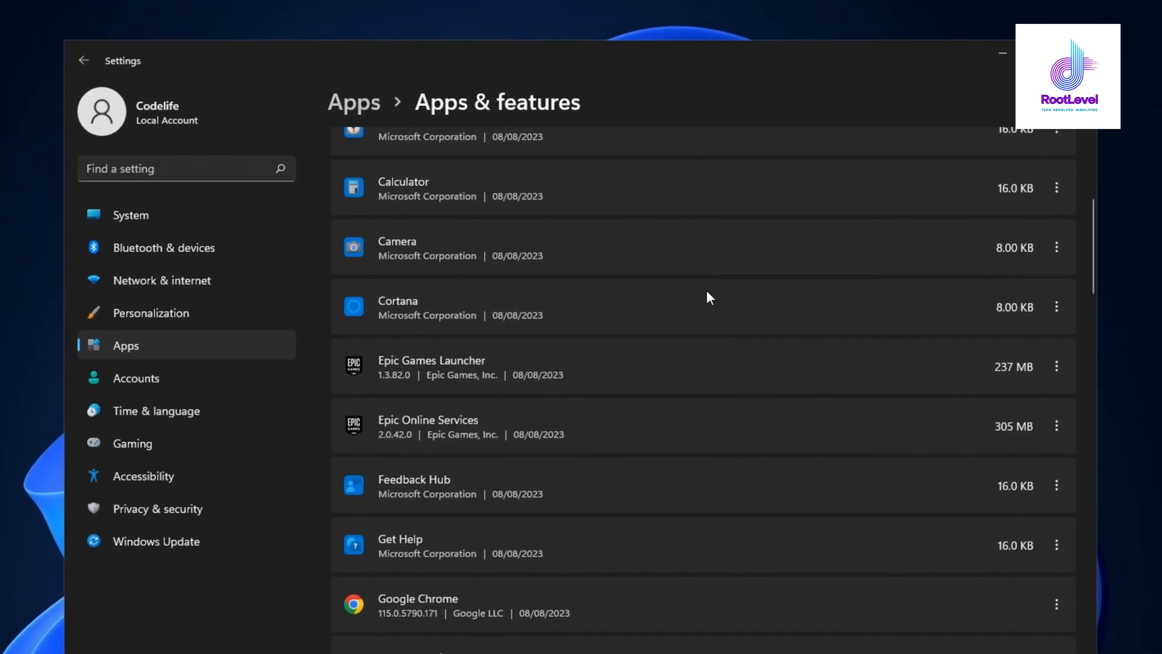
scroll(704, 290, down, 2)
scroll(555, 88, down, 3)
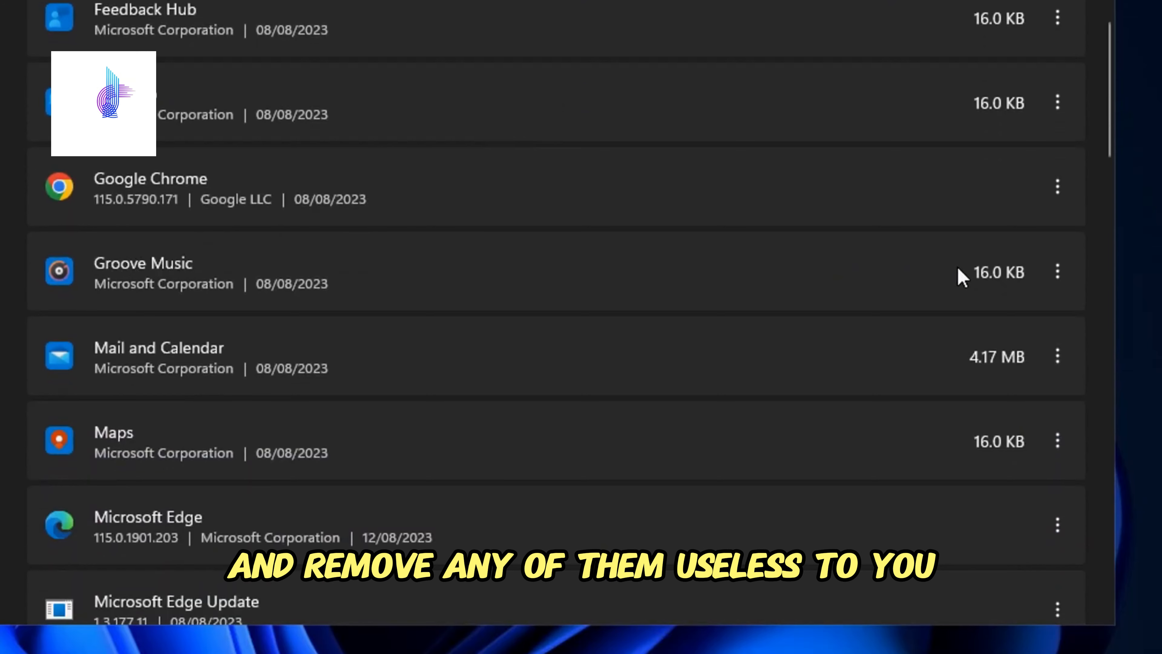
click(1057, 270)
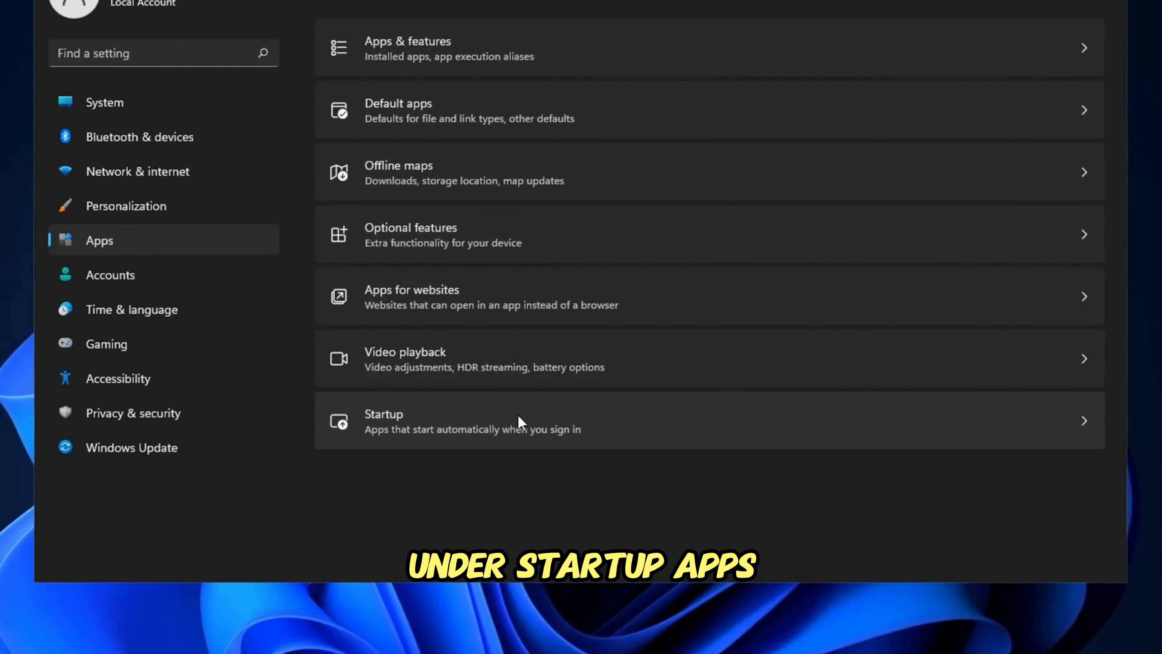
Step: Sort the startup apps by startup impact and turn off Microsoft Edge at startup
click(674, 434)
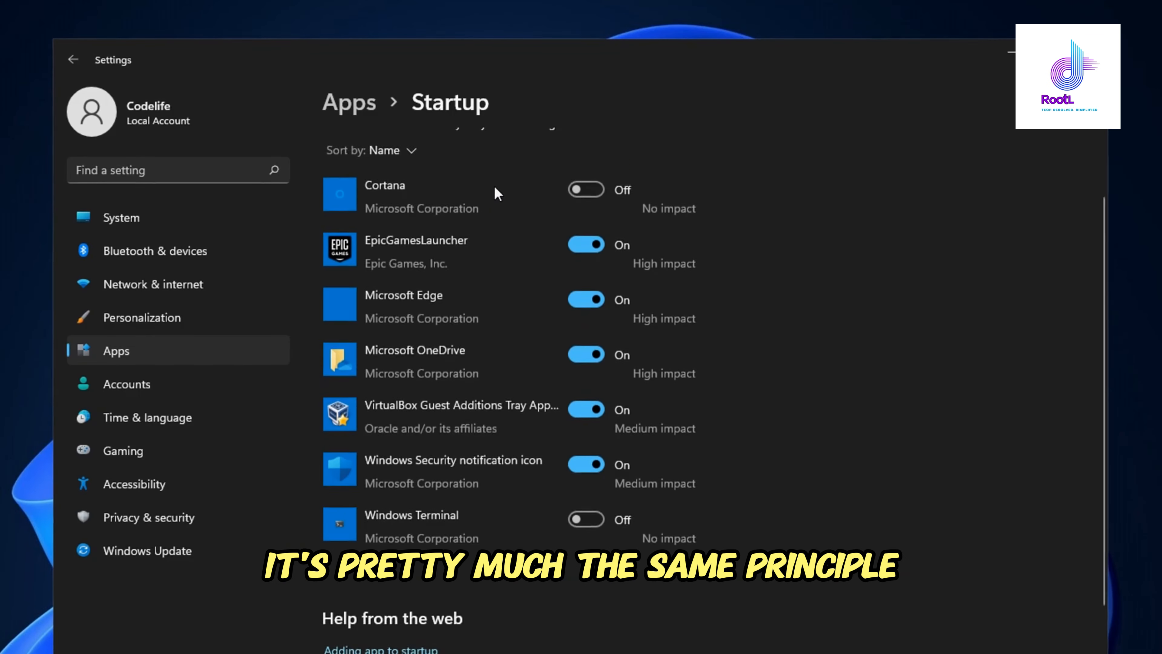
scroll(494, 186, up, 2)
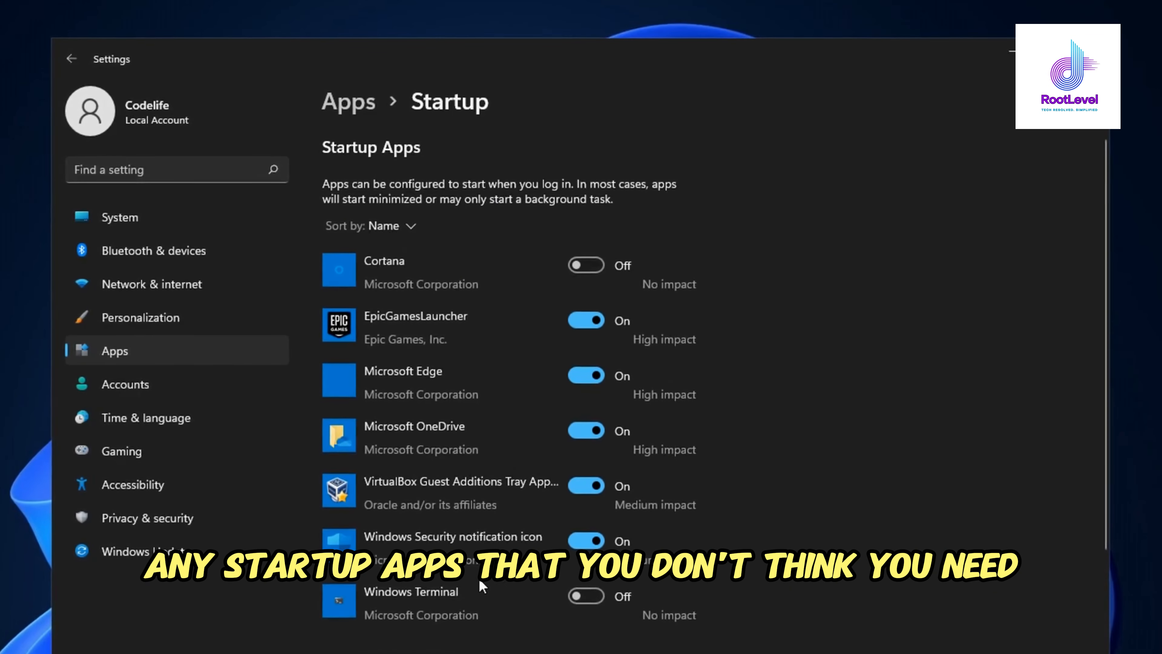
click(410, 226)
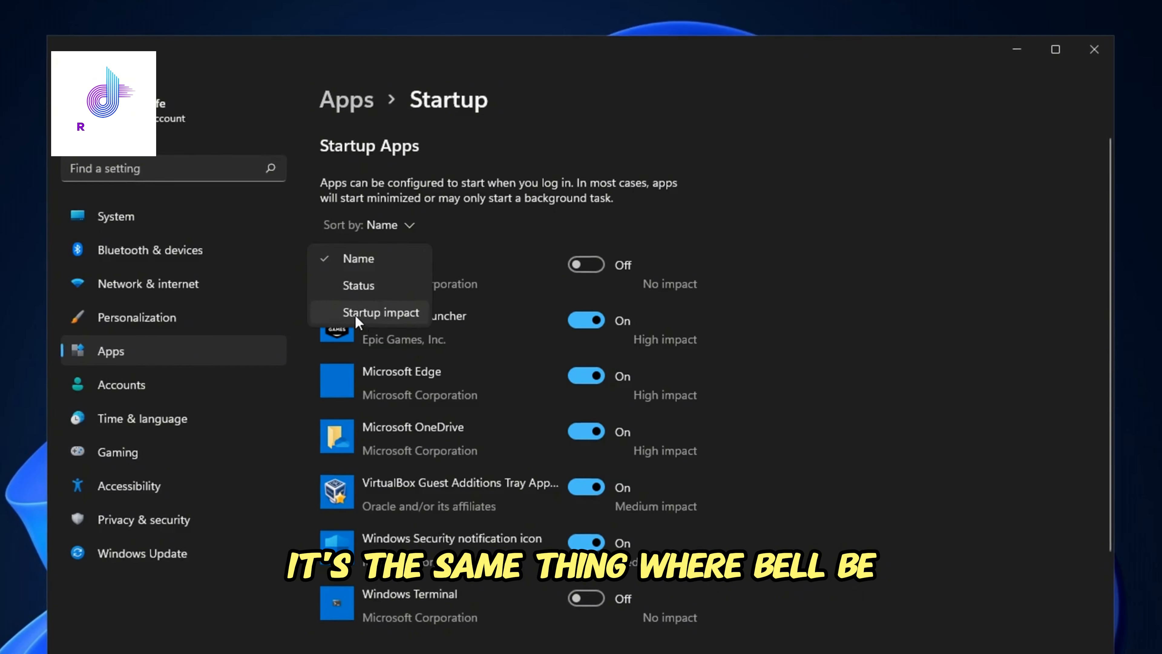
click(392, 315)
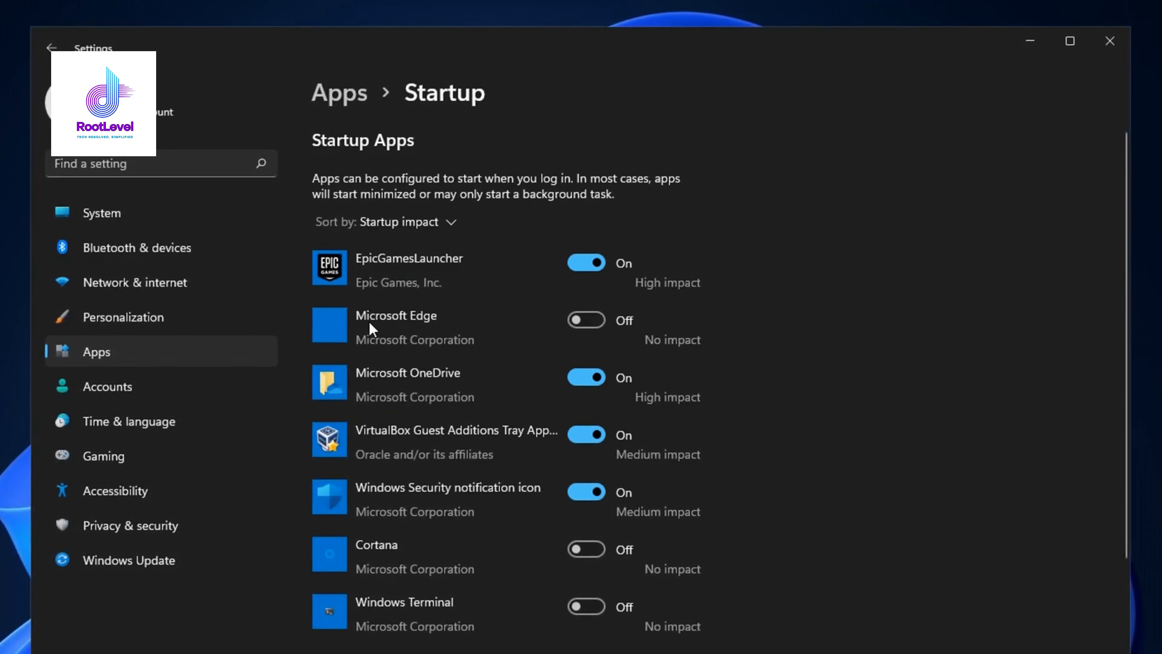
click(922, 305)
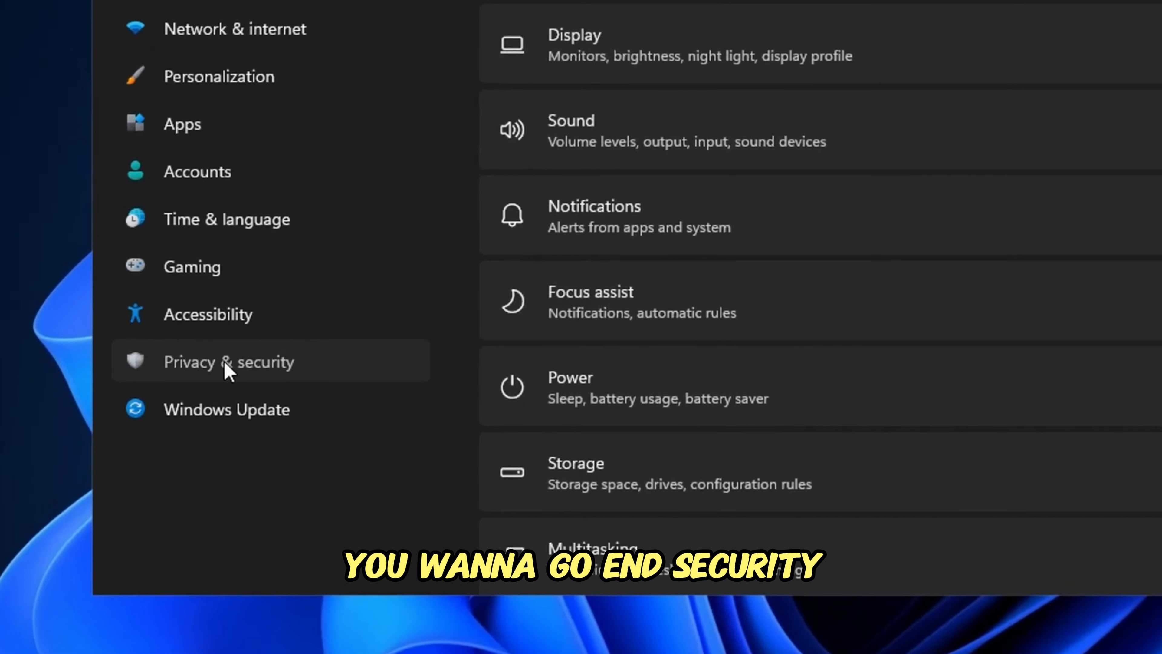
Step: Turn off personalized ads based on the advertising ID in the General settings of Privacy & security
click(238, 362)
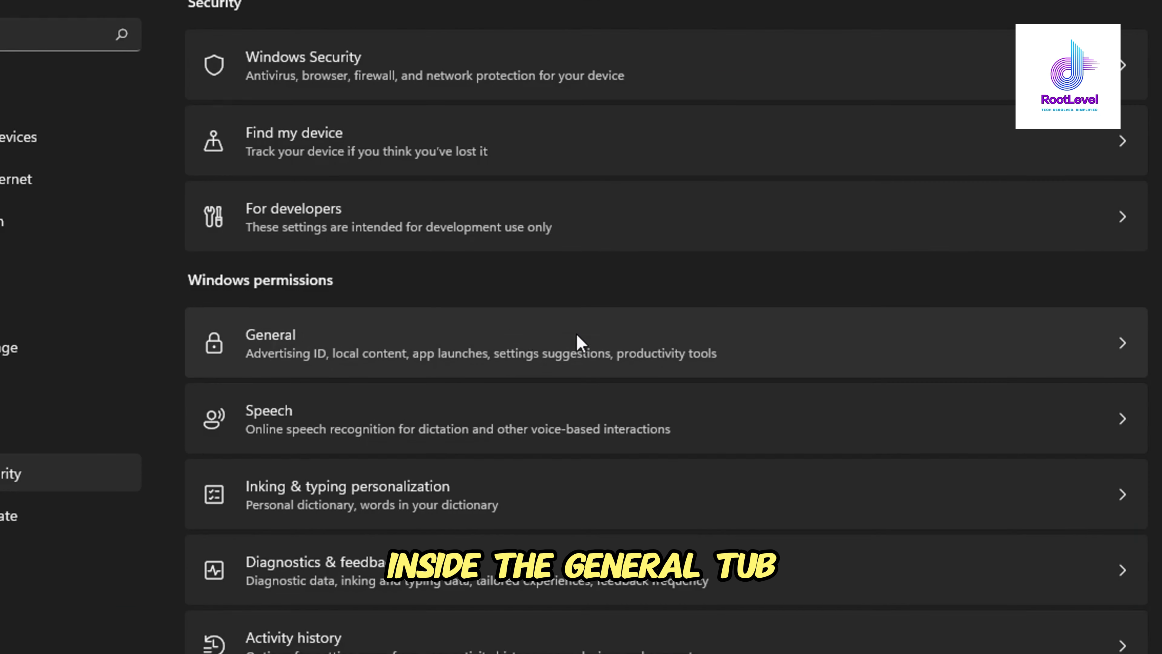
click(577, 341)
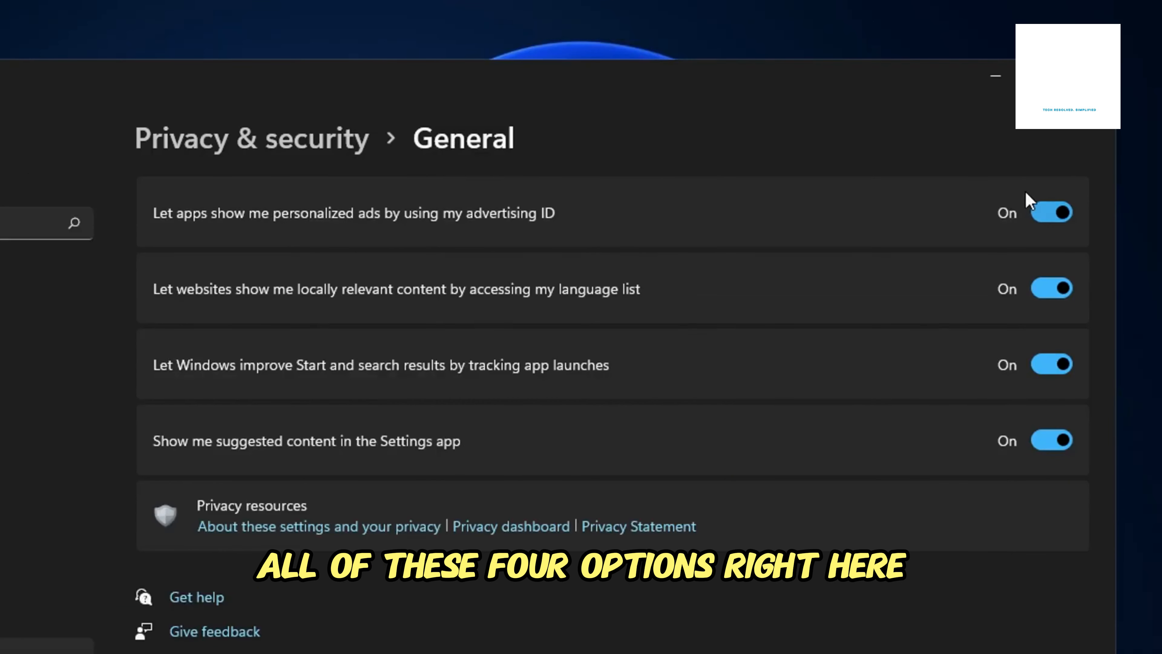
click(1060, 212)
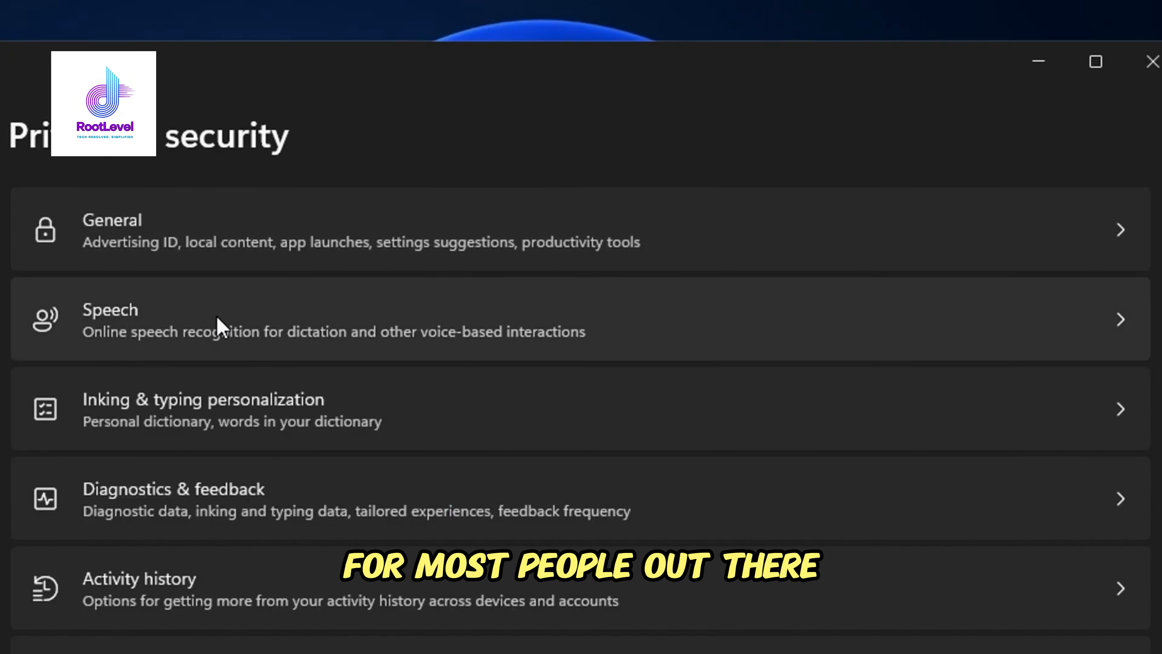
Step: Check the Speech privacy settings and turn off sending optional diagnostic data under Diagnostics & feedback
click(246, 328)
click(352, 341)
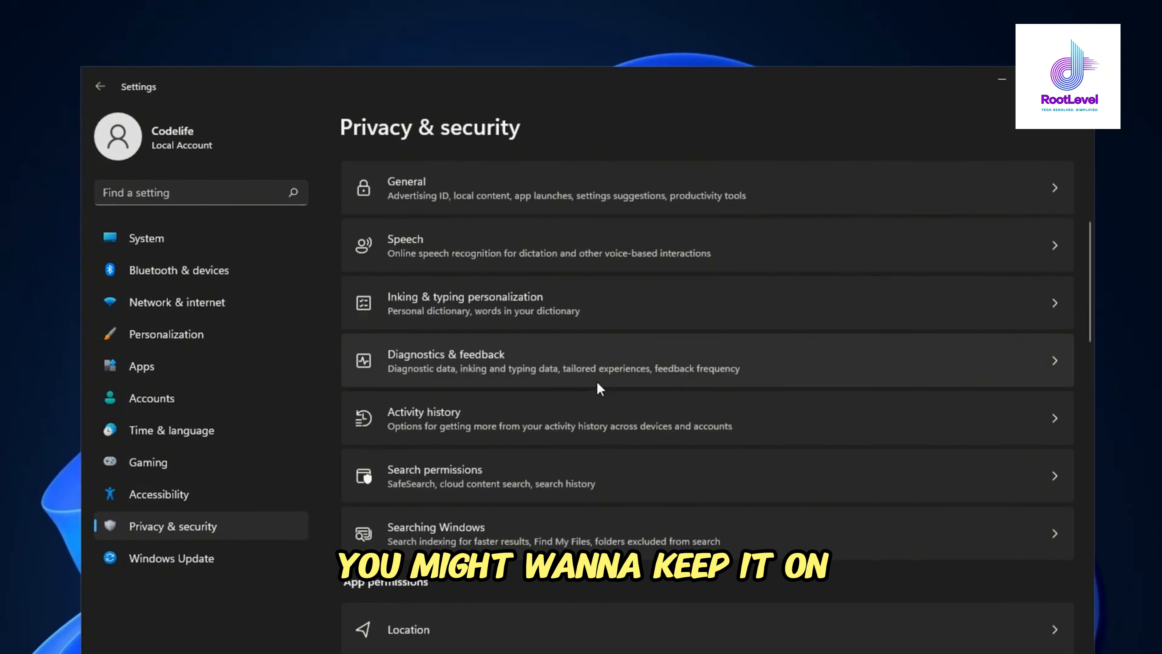
click(407, 355)
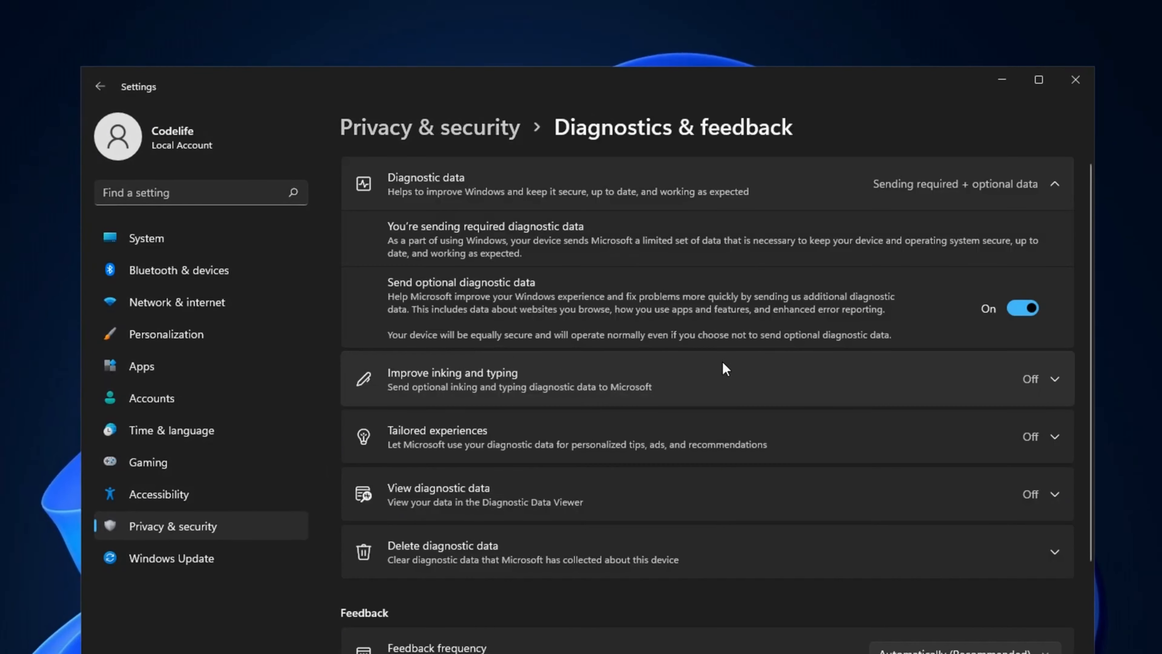
click(1017, 311)
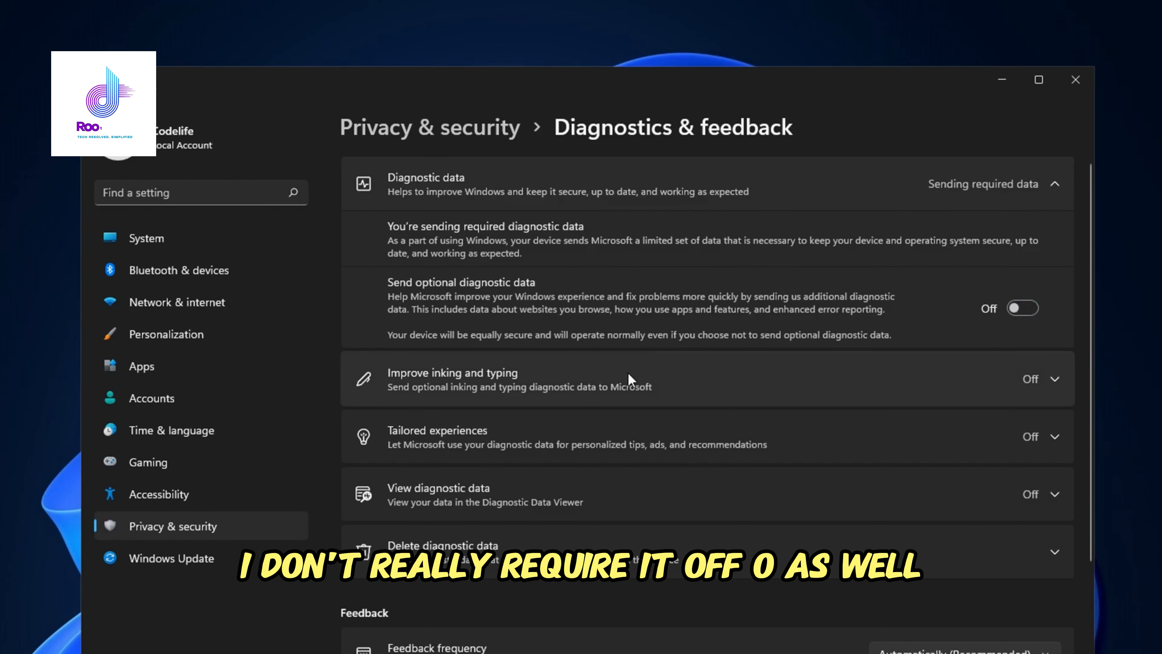
scroll(629, 385, down, 2)
scroll(654, 412, up, 2)
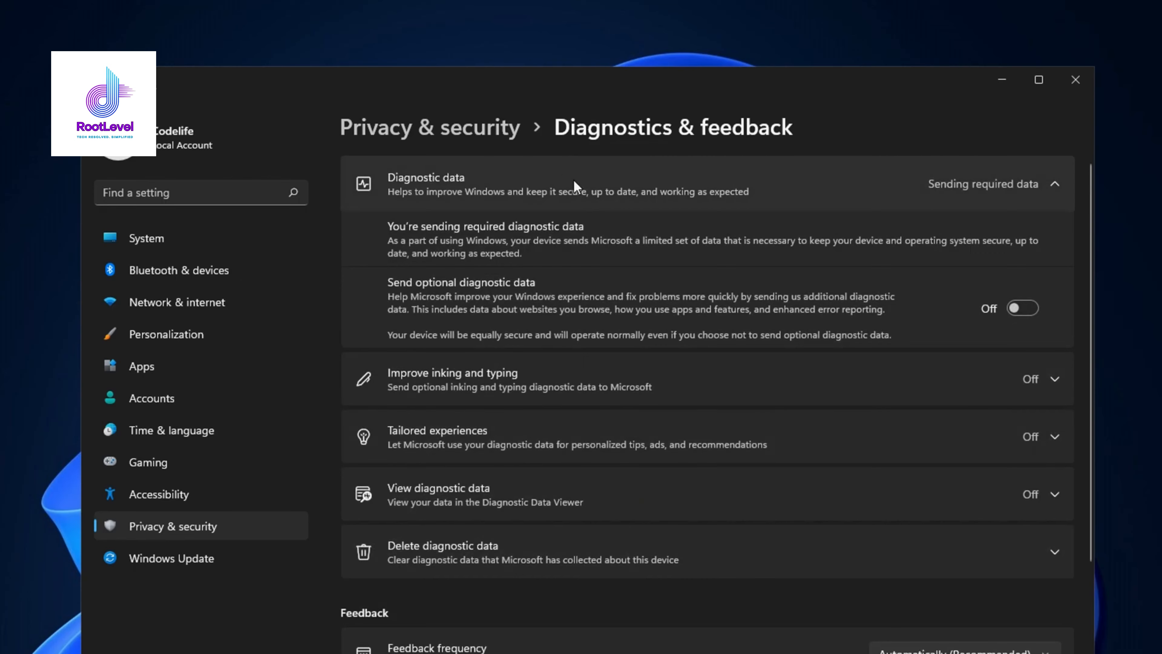
Step: Turn off Location services in the app permissions and look through the other app permissions
scroll(566, 281, down, 2)
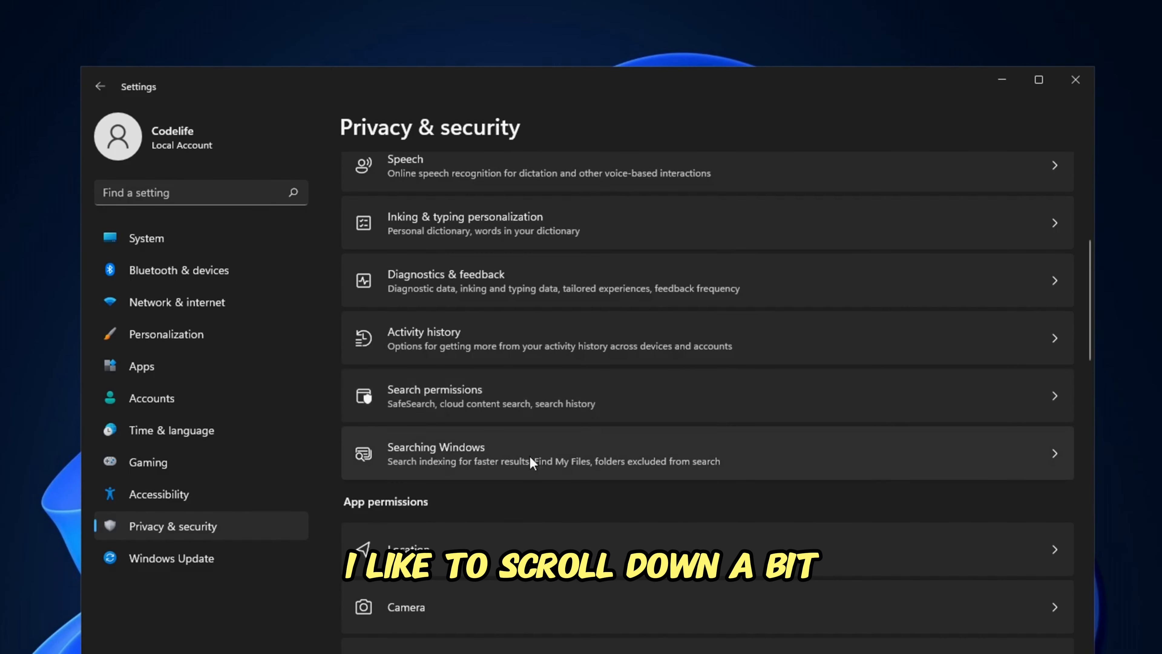
scroll(528, 461, down, 5)
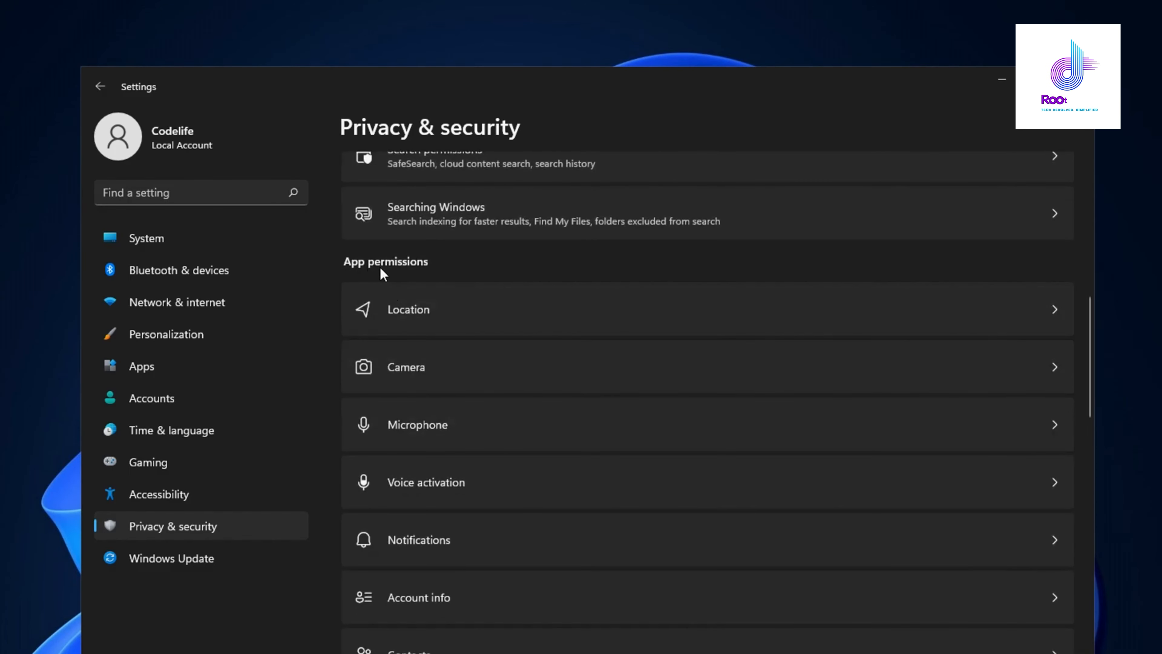
click(505, 305)
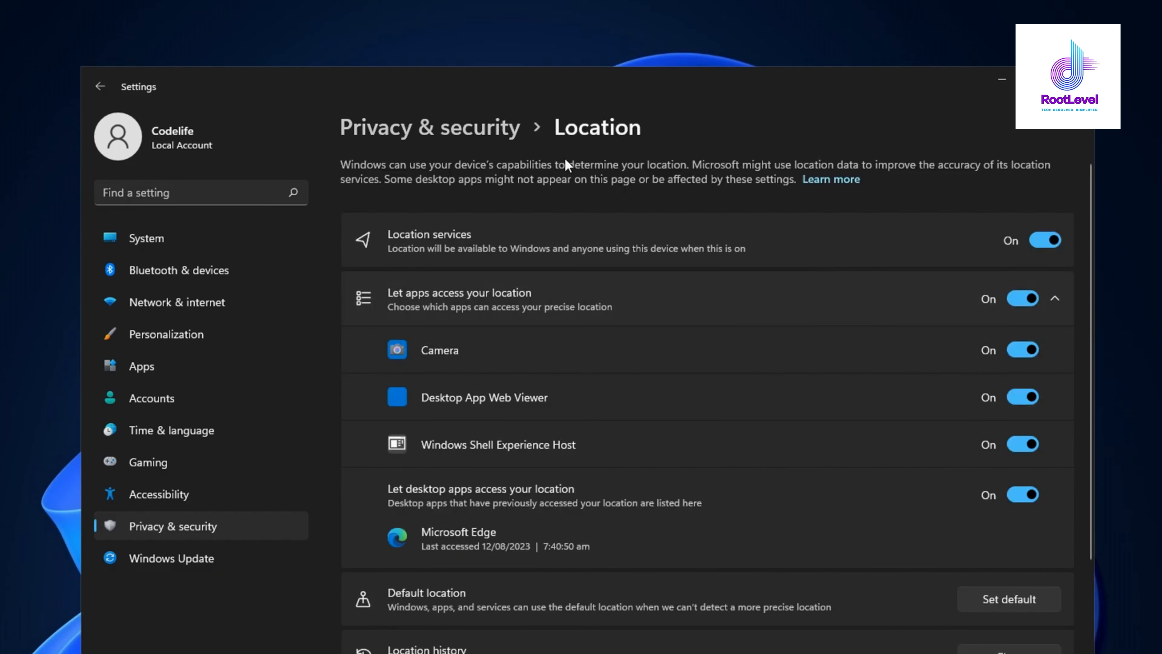
click(1052, 240)
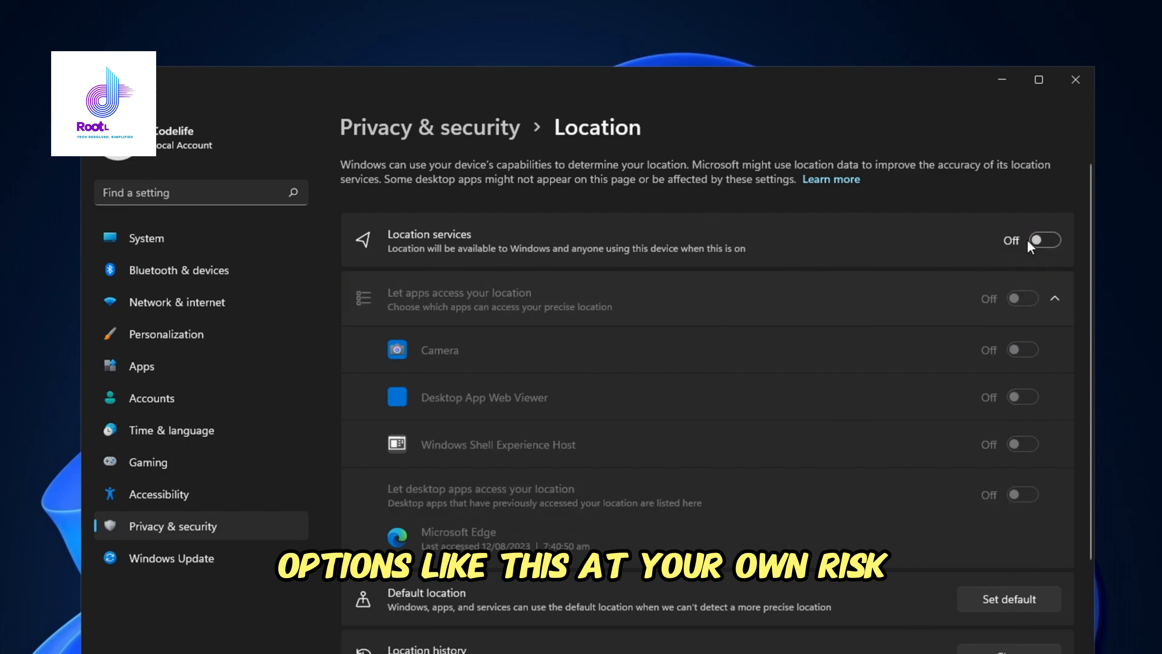
click(503, 133)
scroll(547, 422, down, 15)
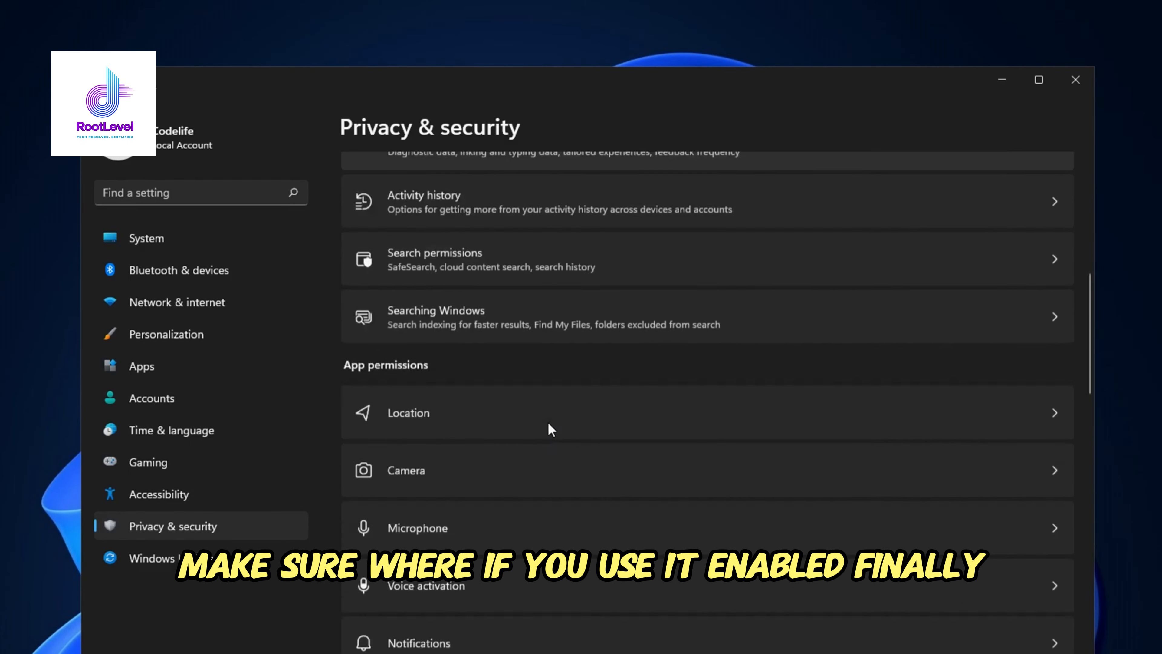
scroll(545, 433, up, 3)
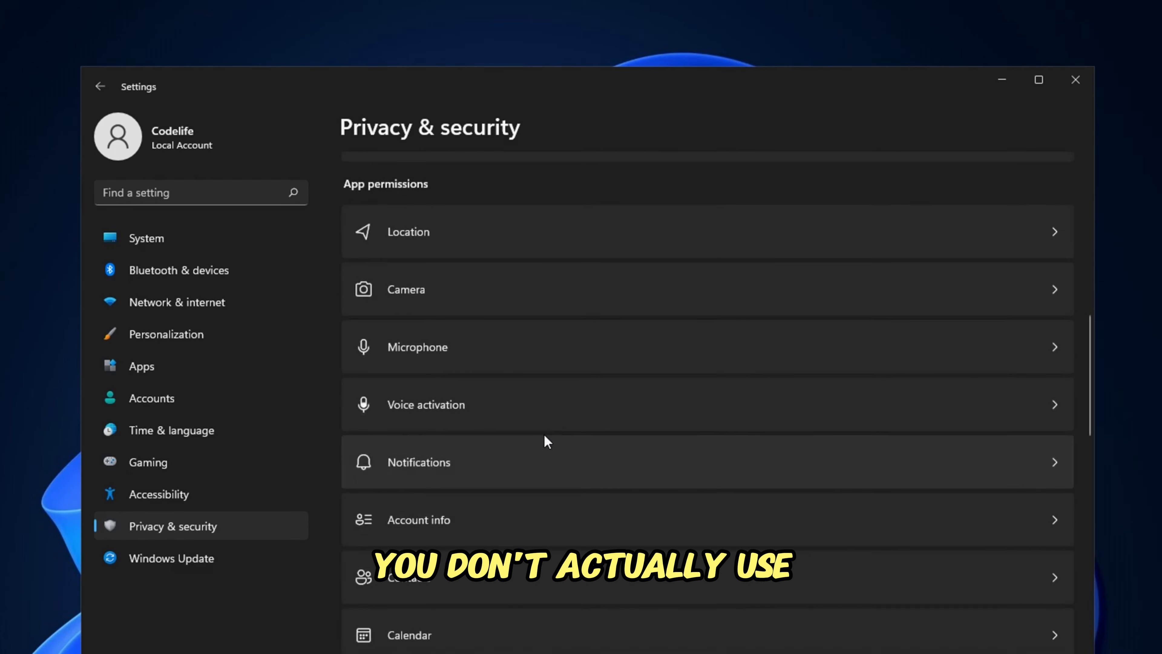
scroll(543, 437, down, 3)
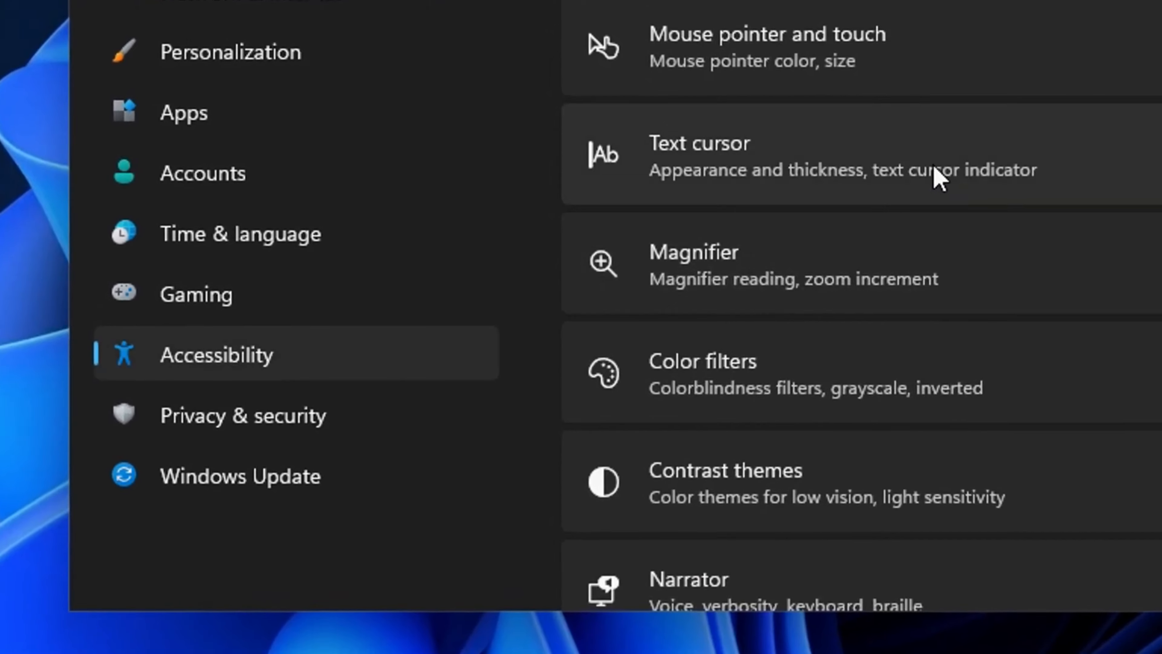
Step: Open the additional mouse settings from the Accessibility mouse page and turn off Enhance pointer precision
scroll(933, 174, down, 5)
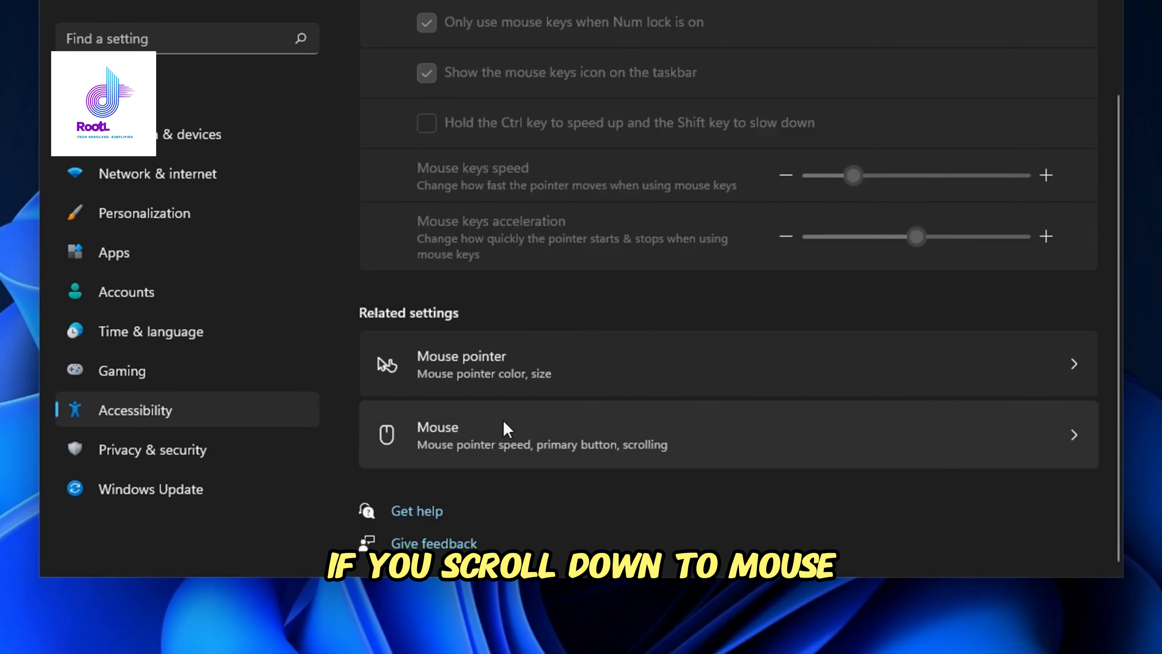
click(531, 425)
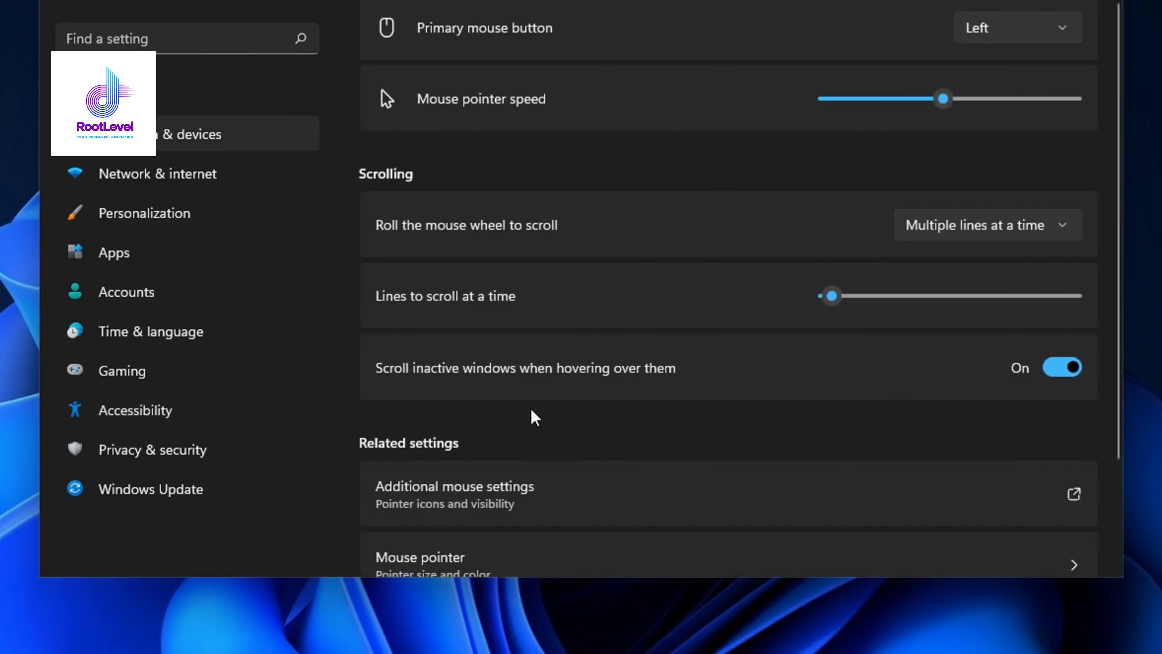
scroll(544, 394, down, 3)
click(588, 367)
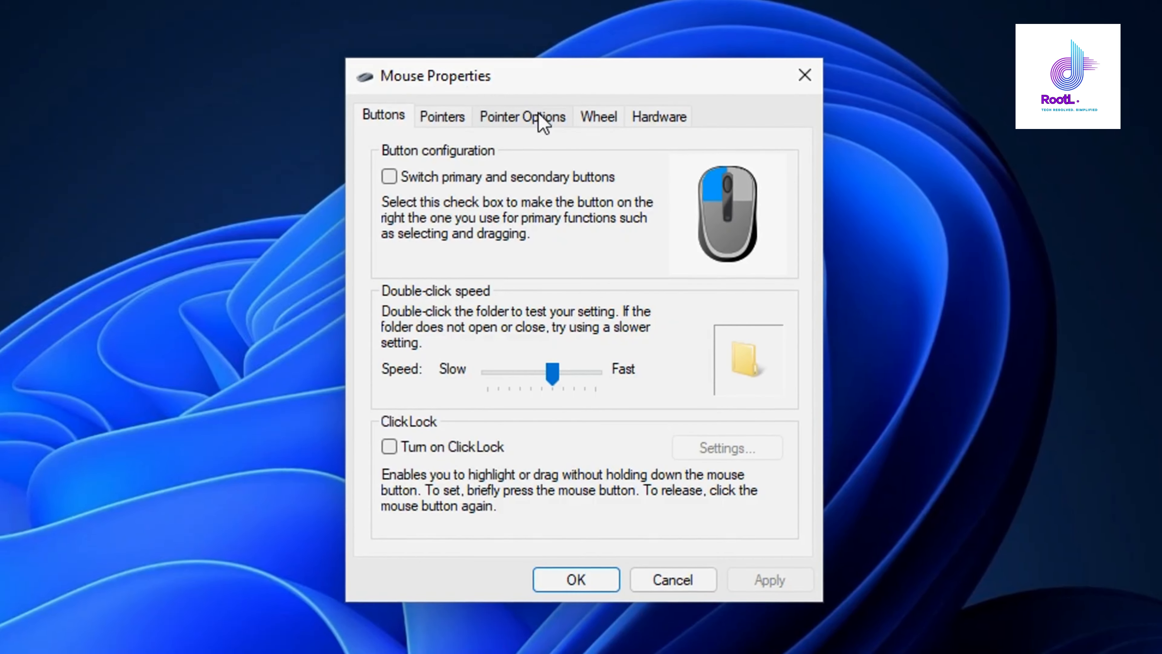
click(541, 116)
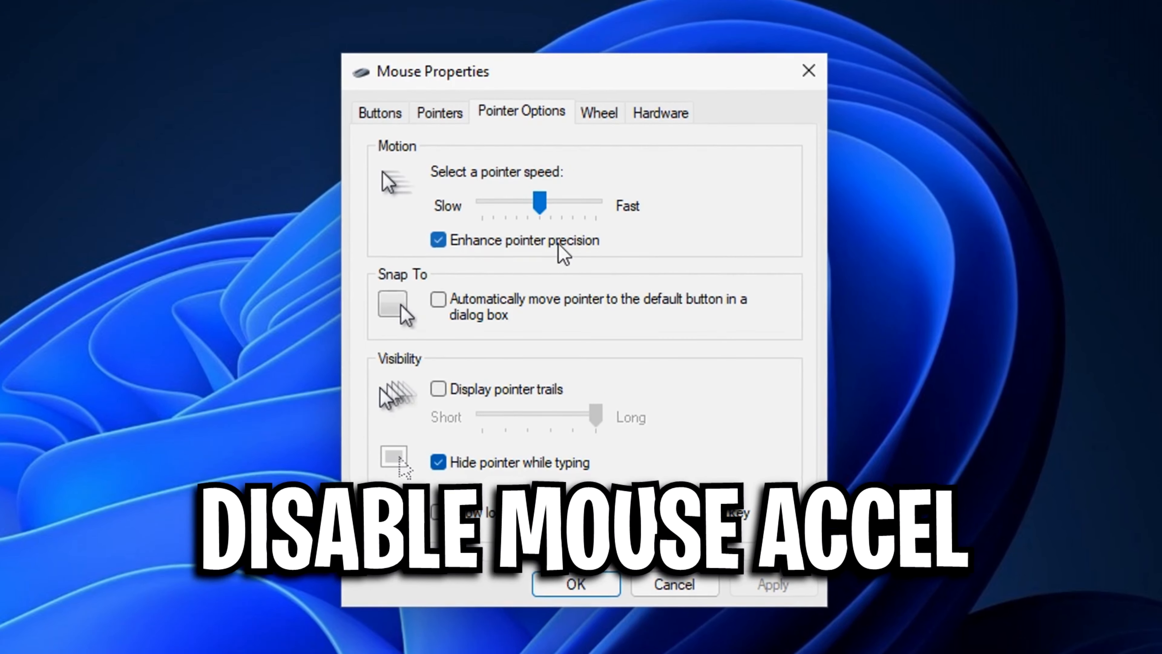
click(537, 242)
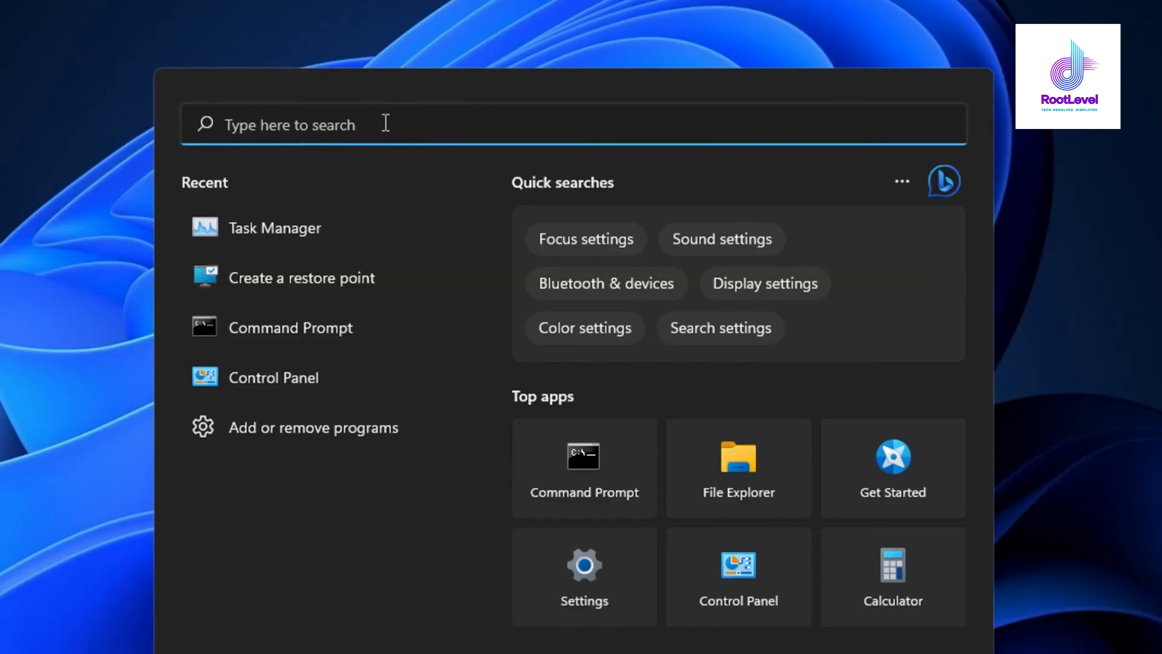
Step: Open Command Prompt as administrator and enter the command DISM /Online /Cleanup-Image /CheckHealth
text(comma)
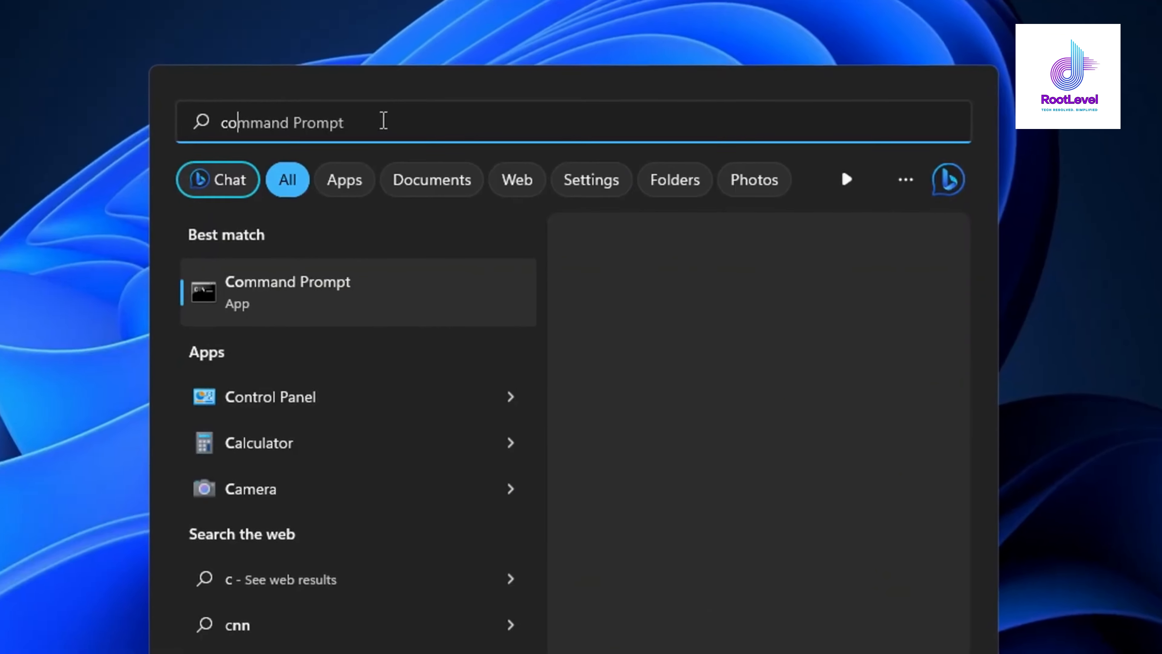
text(nd prompt)
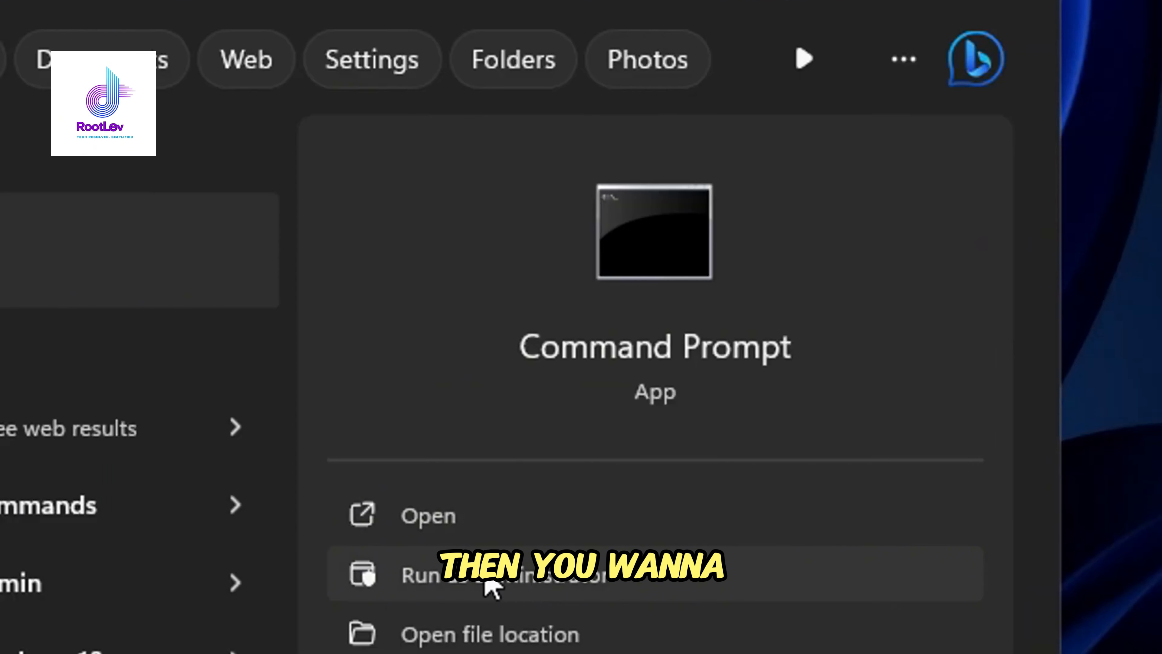
click(599, 576)
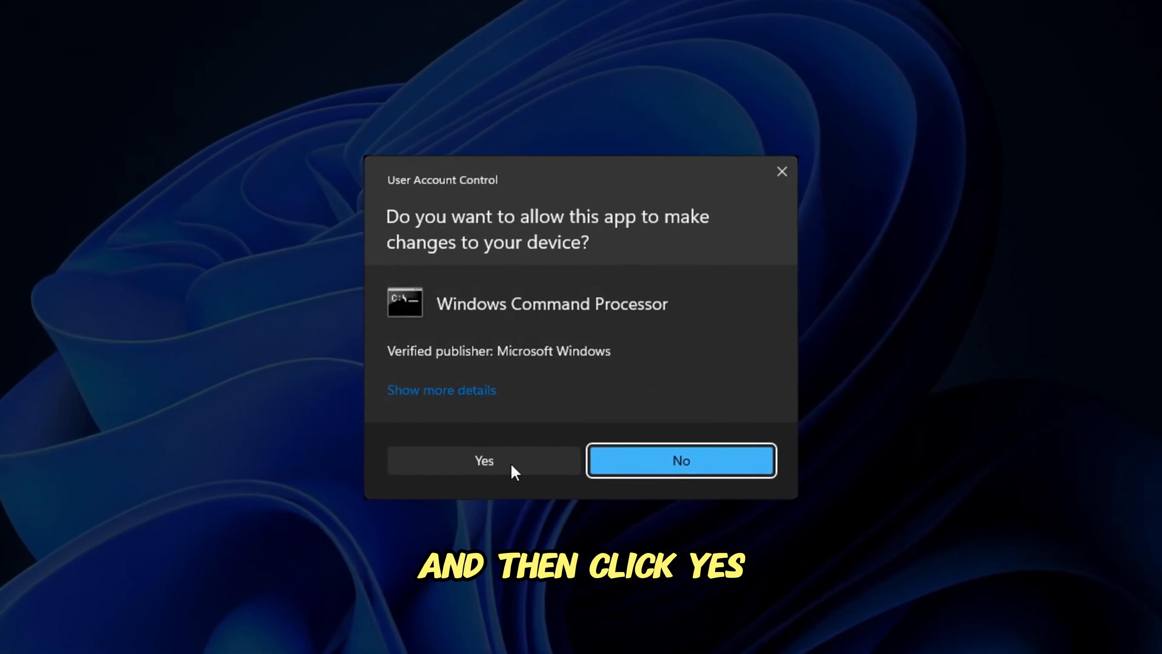
click(524, 458)
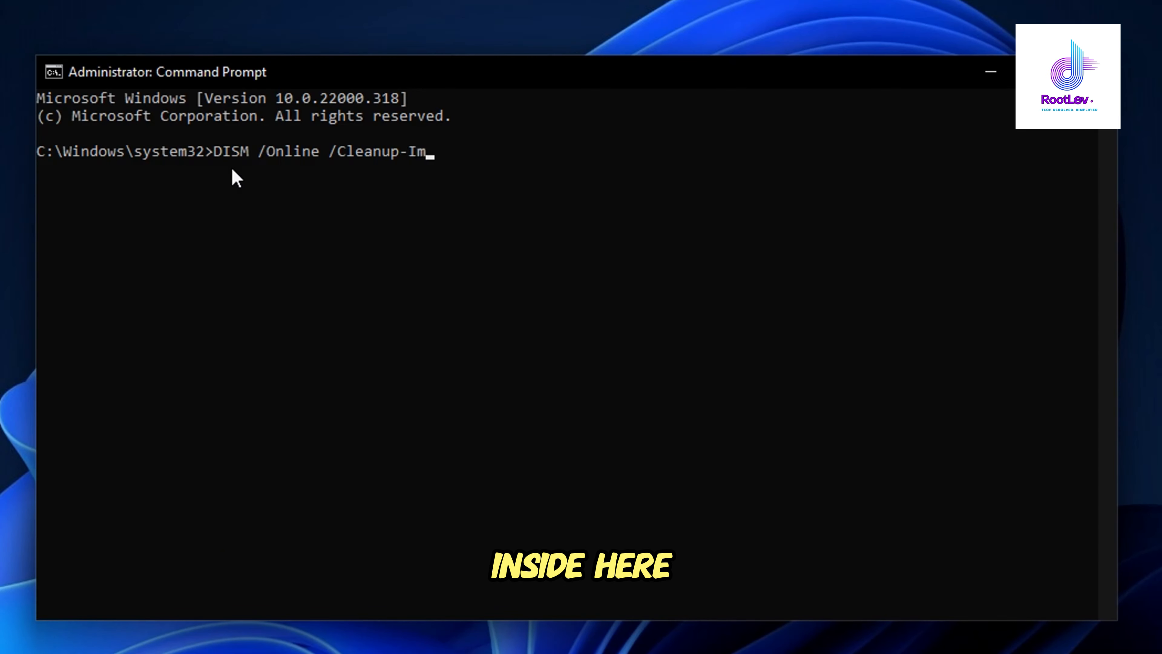
text(age /C)
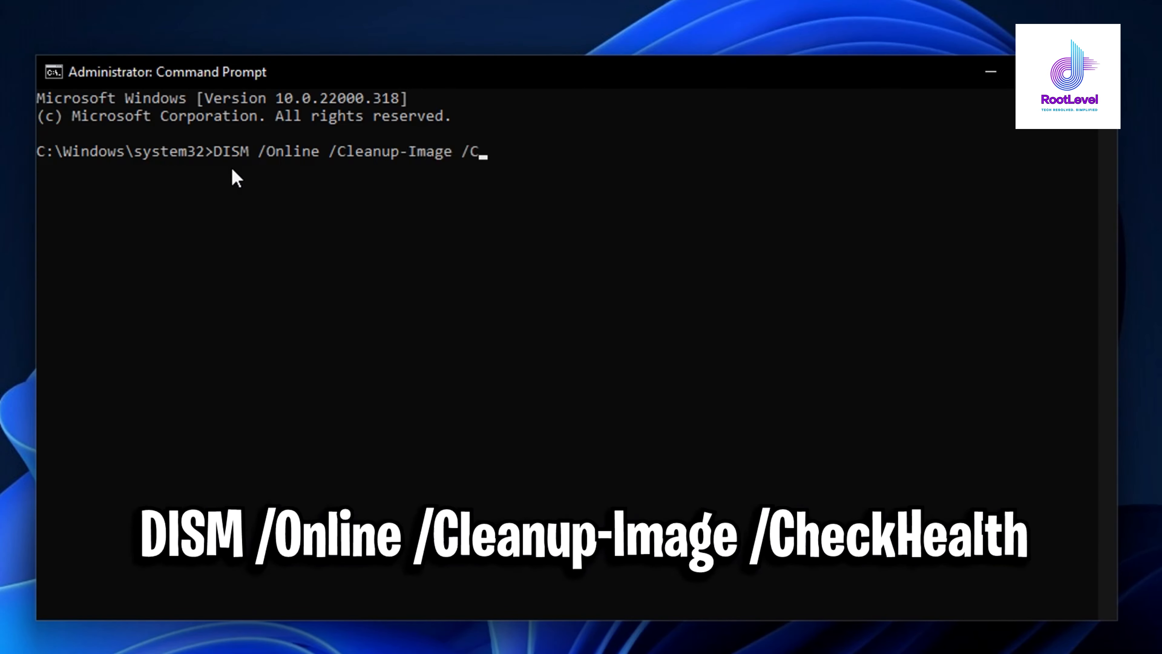
text(heckHealth)
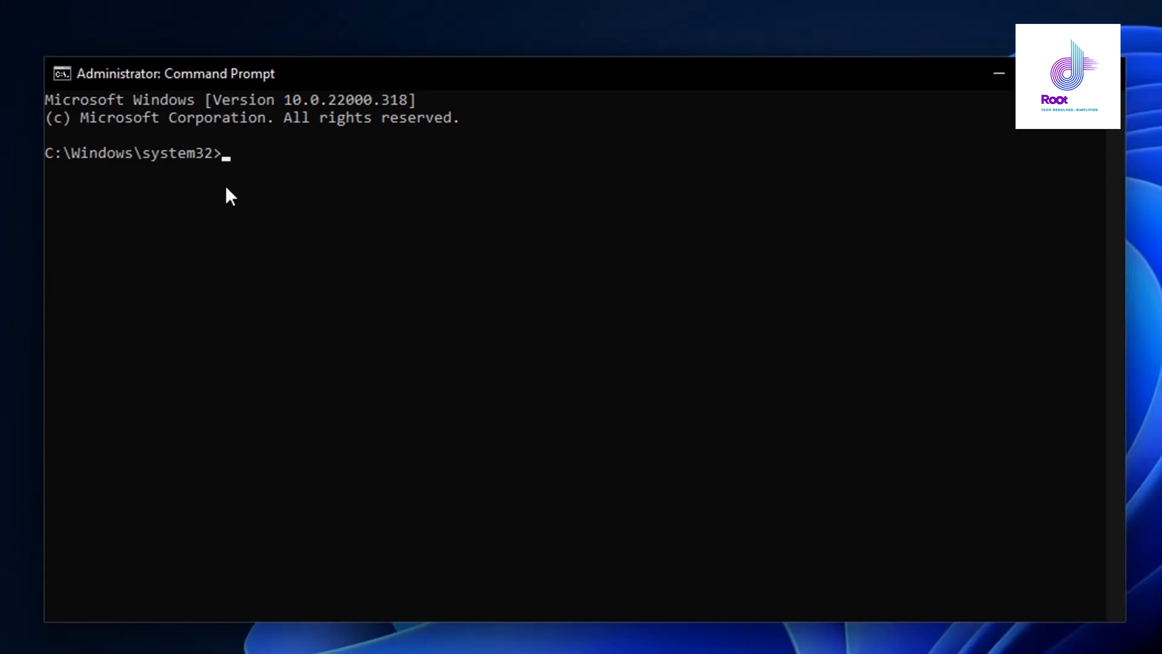
Step: Run the system file check command sfc /scannow in the administrator Command Prompt
text(s)
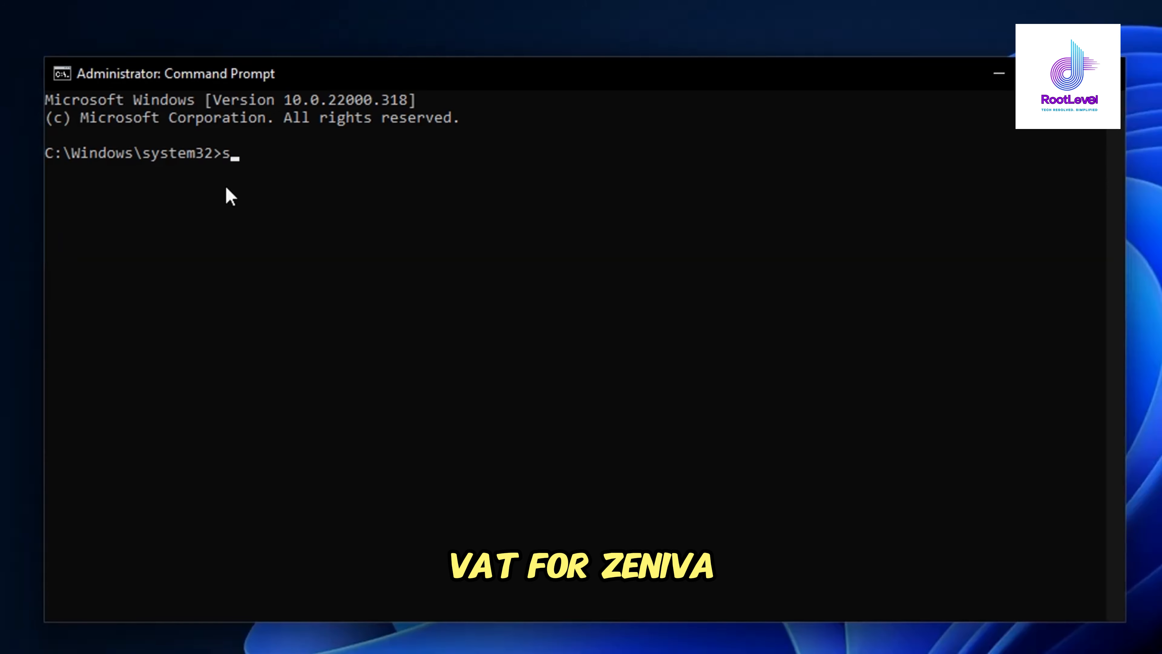
text(fc /s)
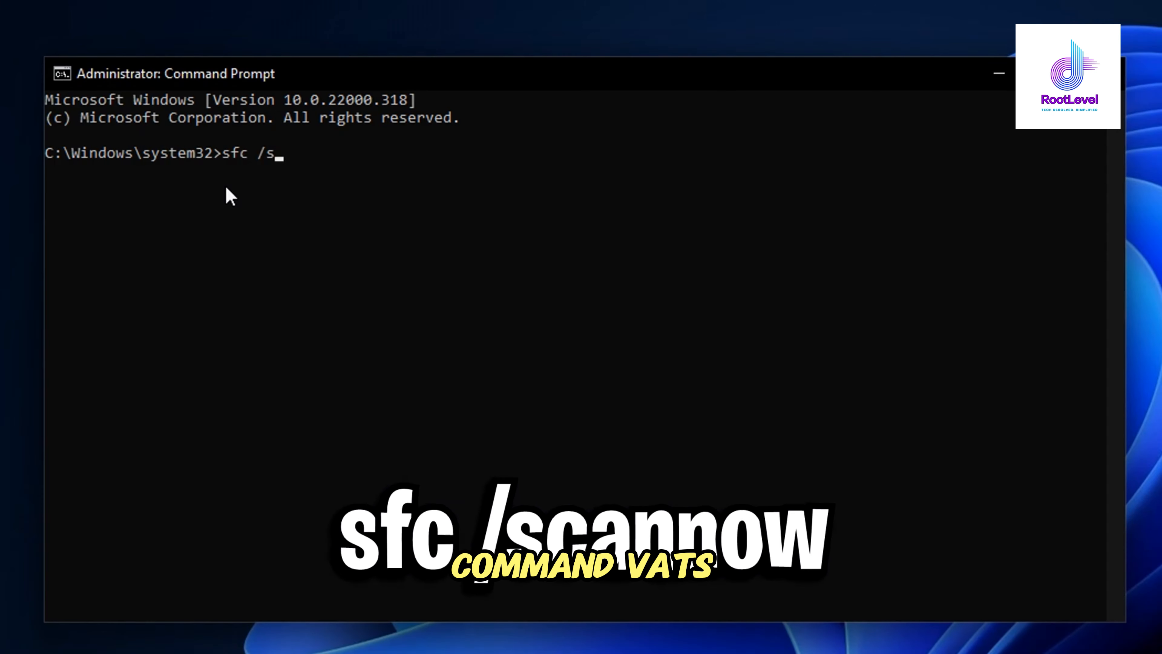
text(cannow)
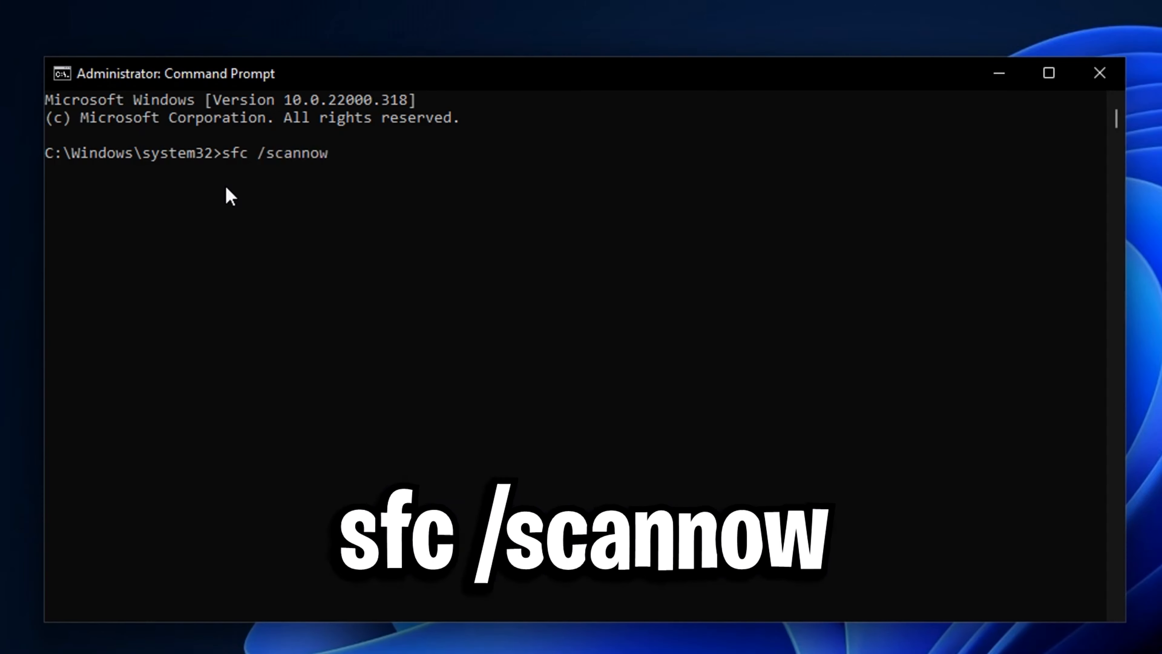
key(Return)
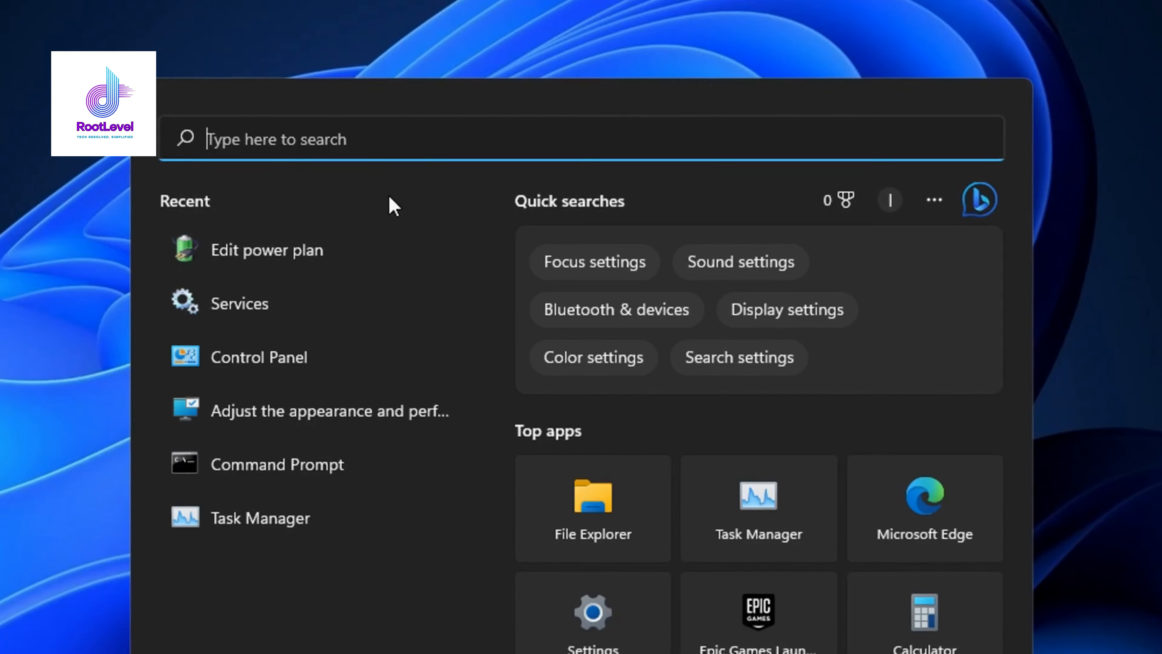
Step: Search for and open the Services app and look through the list as far as the Fax service
text(services)
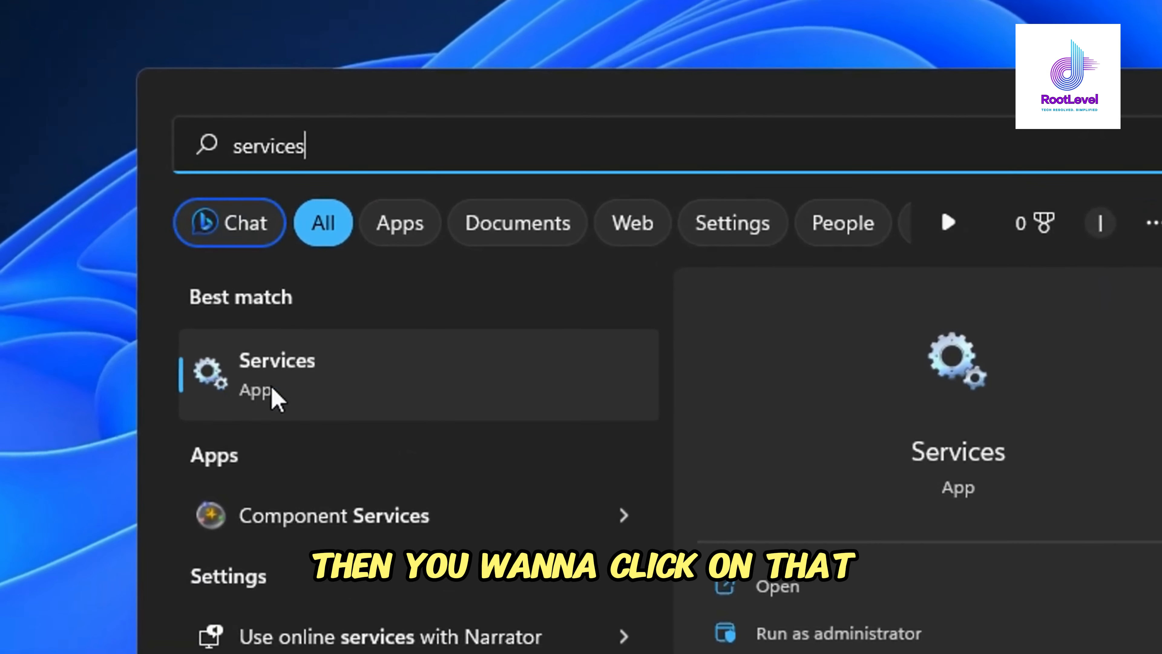
click(351, 395)
scroll(581, 229, down, 3)
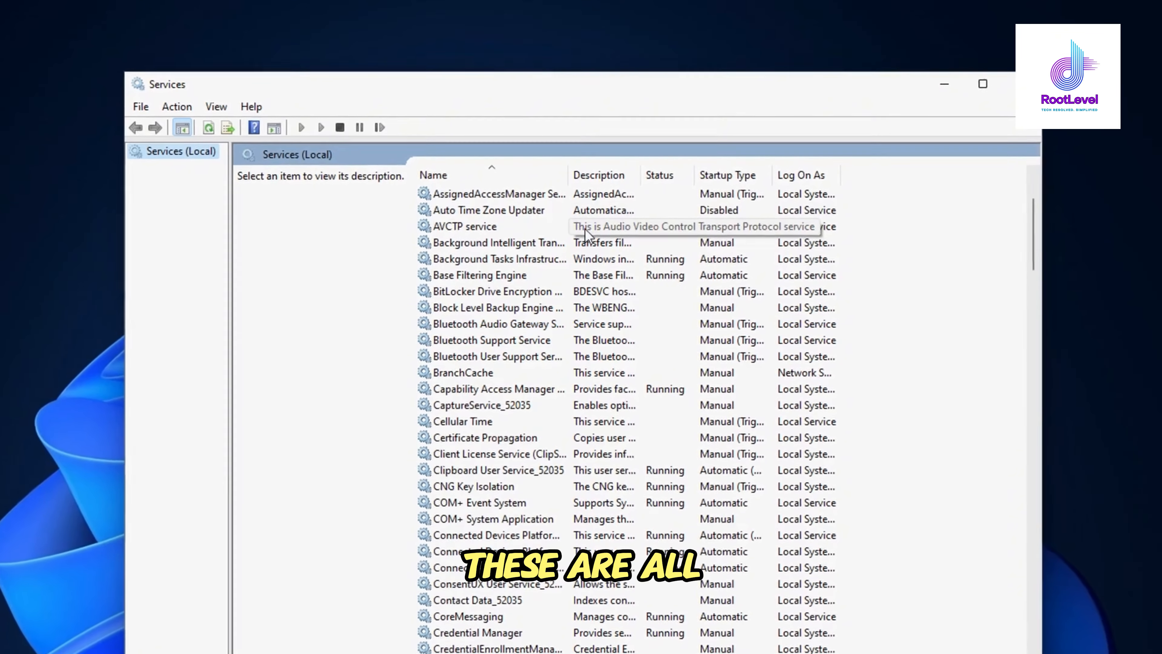
scroll(583, 230, down, 8)
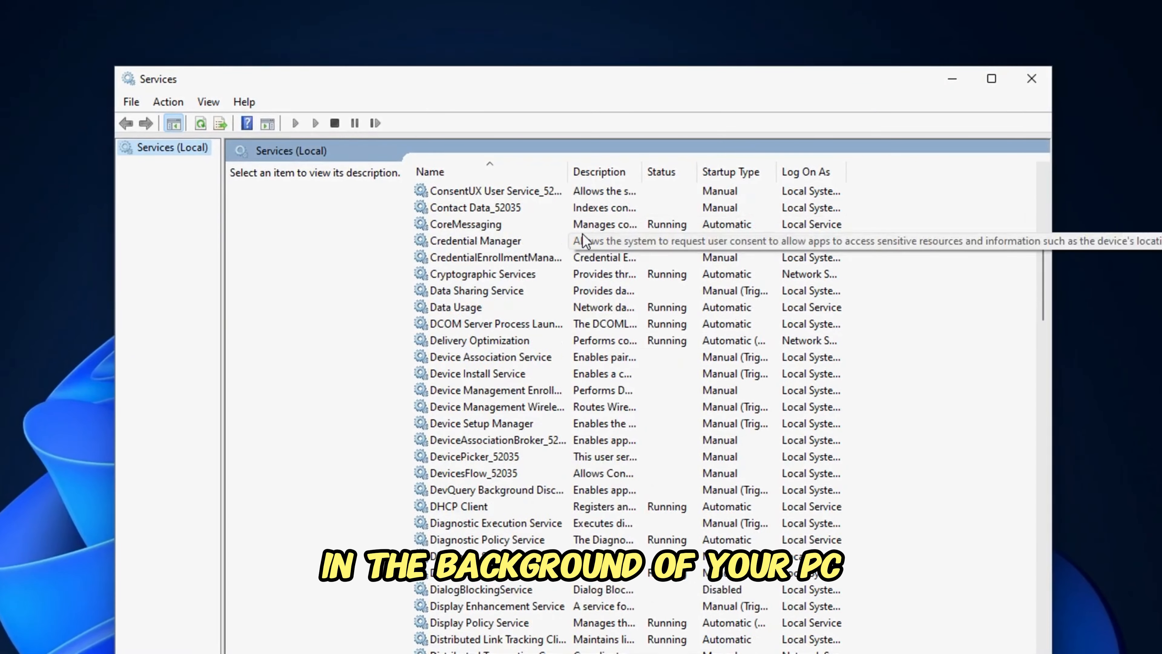
scroll(582, 234, down, 5)
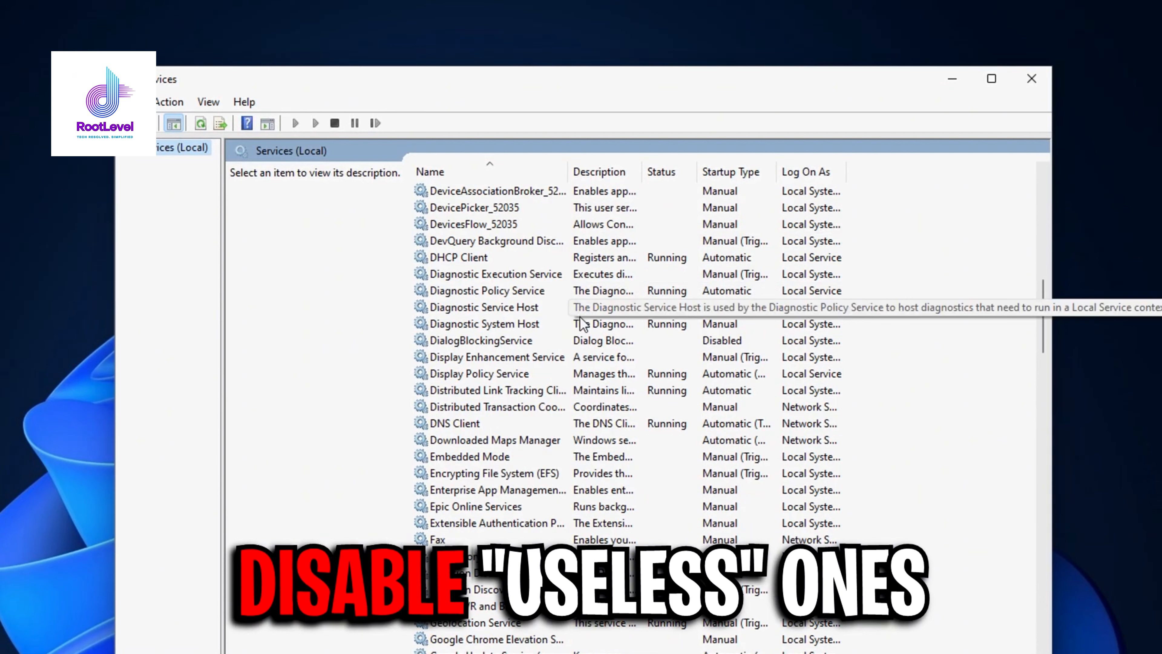
scroll(582, 323, down, 3)
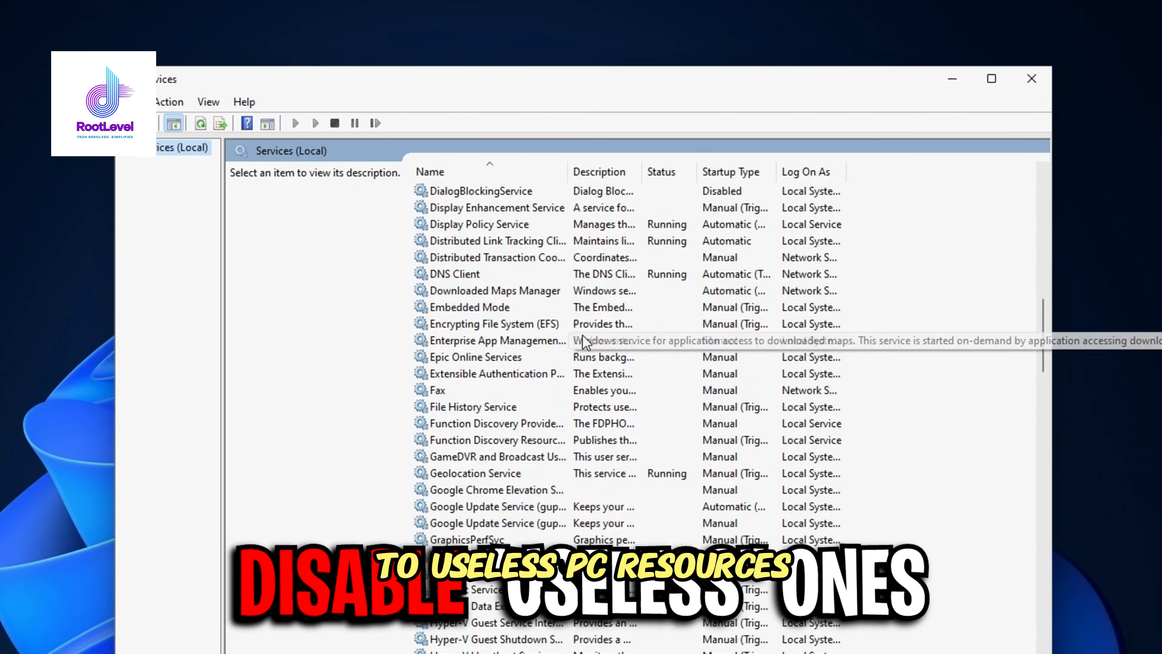
scroll(583, 337, down, 2)
Step: Open the Fax service's properties and set its startup type to Disabled
click(467, 291)
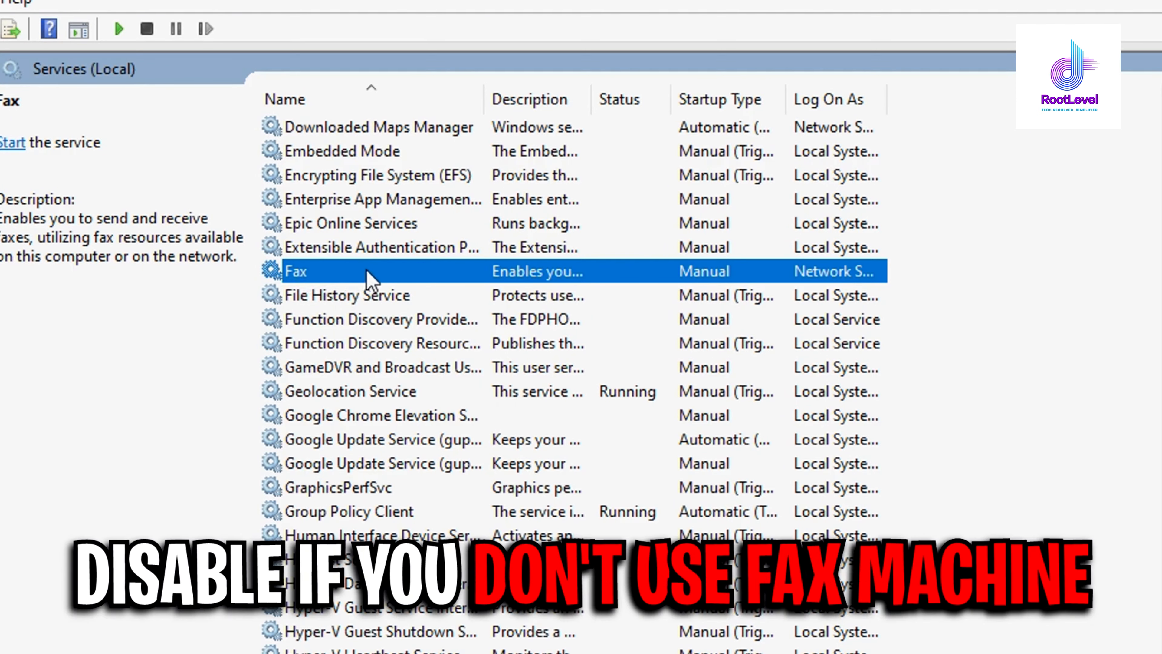
right_click(370, 274)
click(446, 524)
click(411, 398)
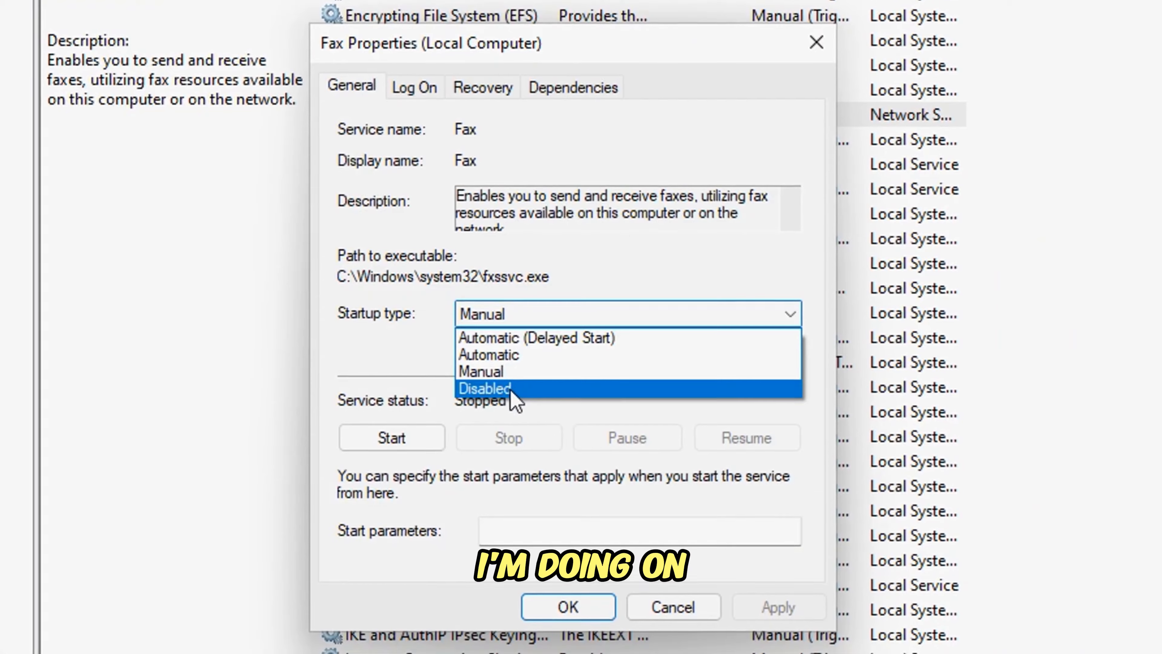
click(407, 463)
Step: Set the startup type of WalletService to Disabled in its properties and apply the change
click(293, 379)
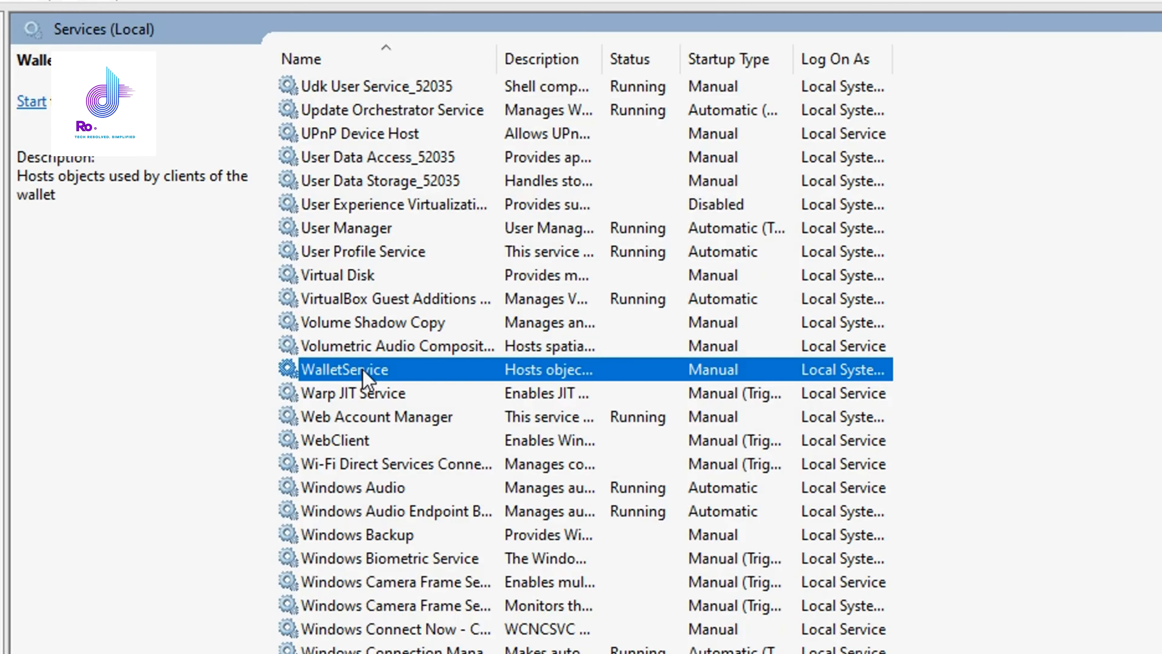
right_click(459, 374)
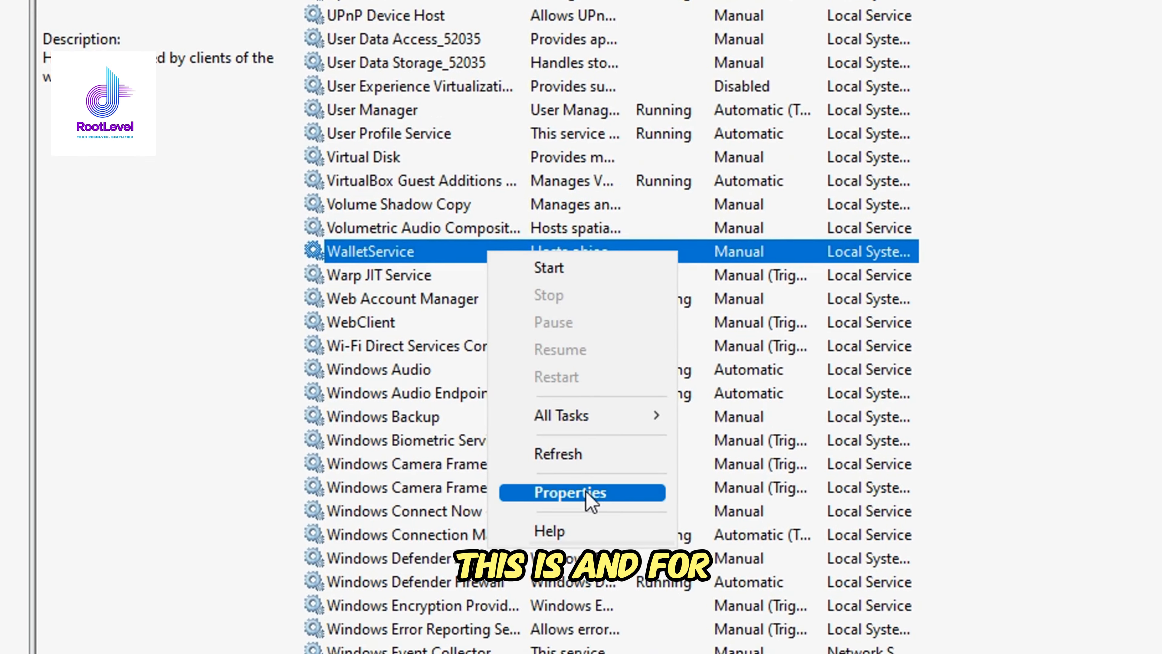
click(564, 615)
click(457, 302)
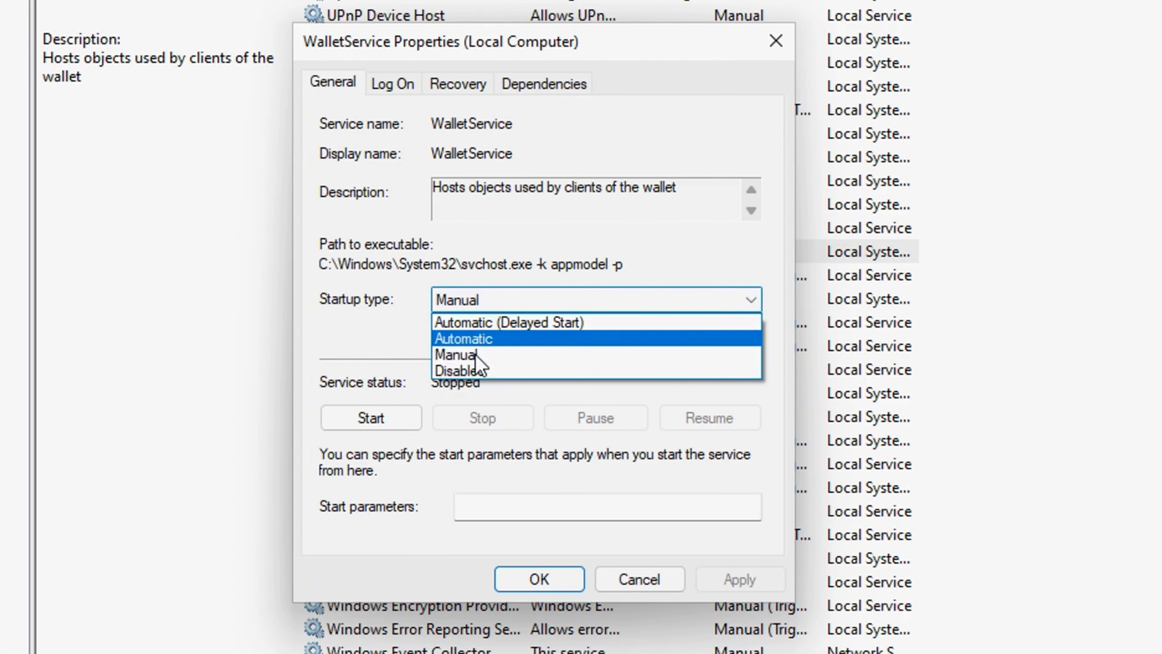
click(517, 371)
click(744, 579)
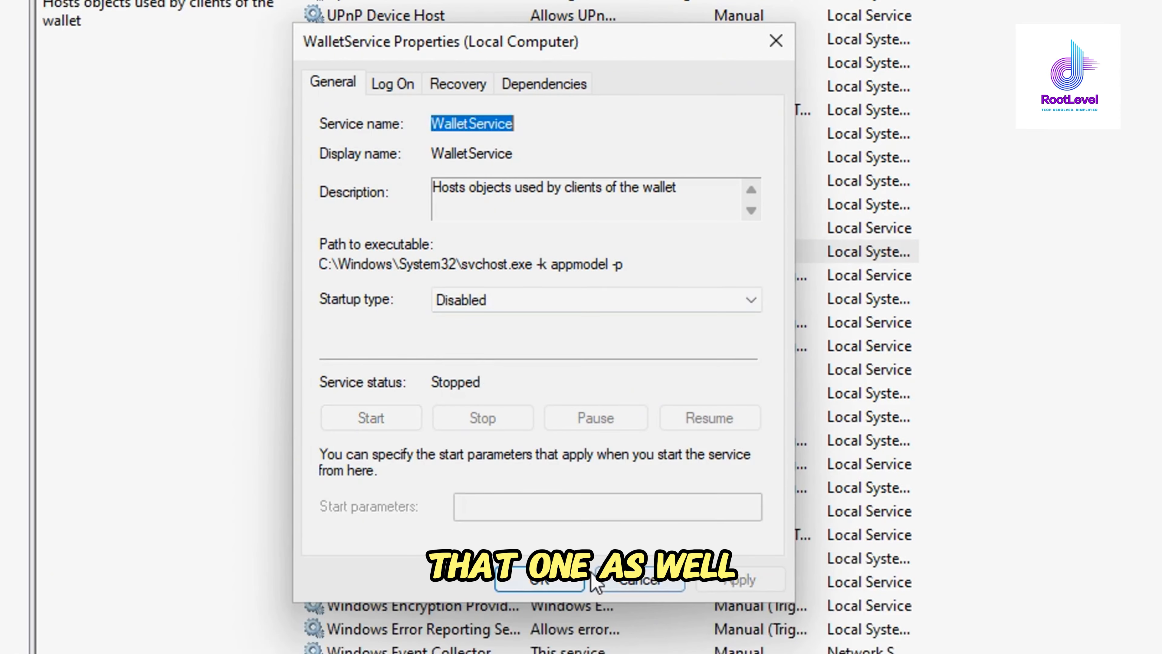
click(557, 580)
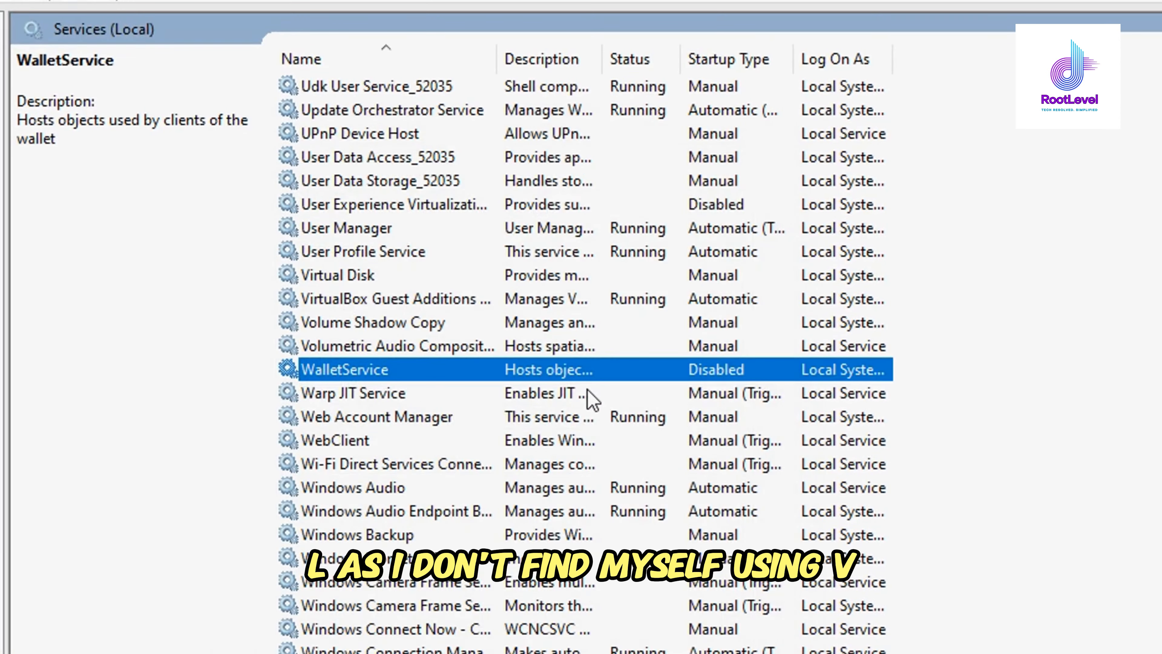
Step: Find the Windows Insider Service, set its startup type to Disabled in its properties and apply the change
scroll(590, 394, down, 2)
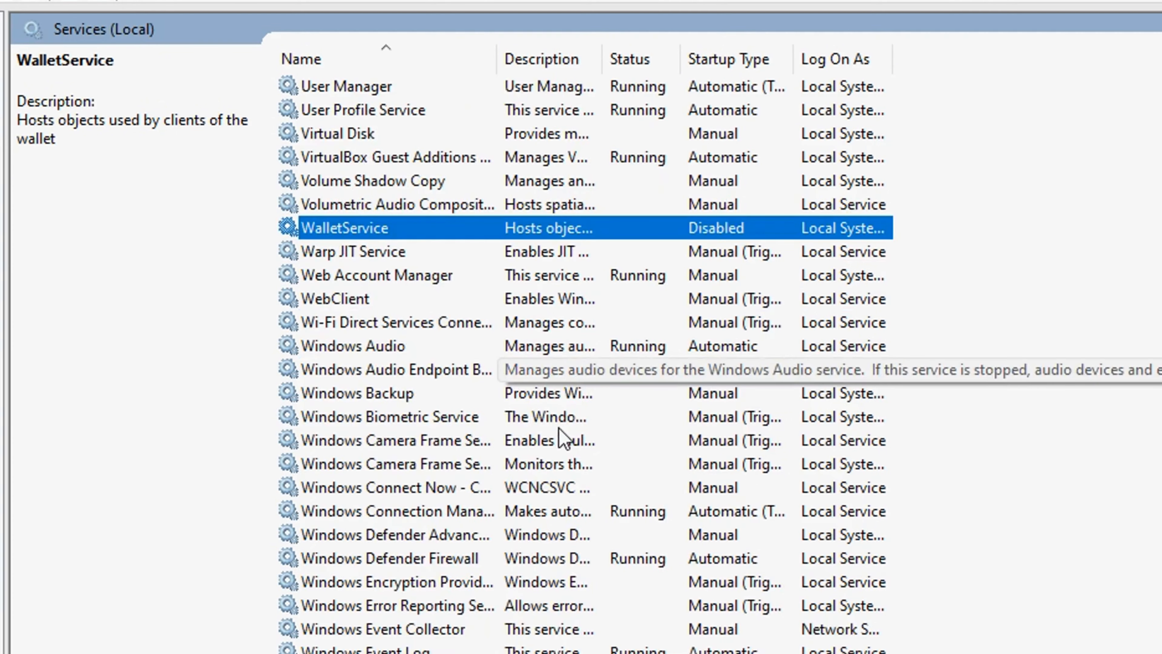
scroll(485, 238, down, 4)
click(382, 466)
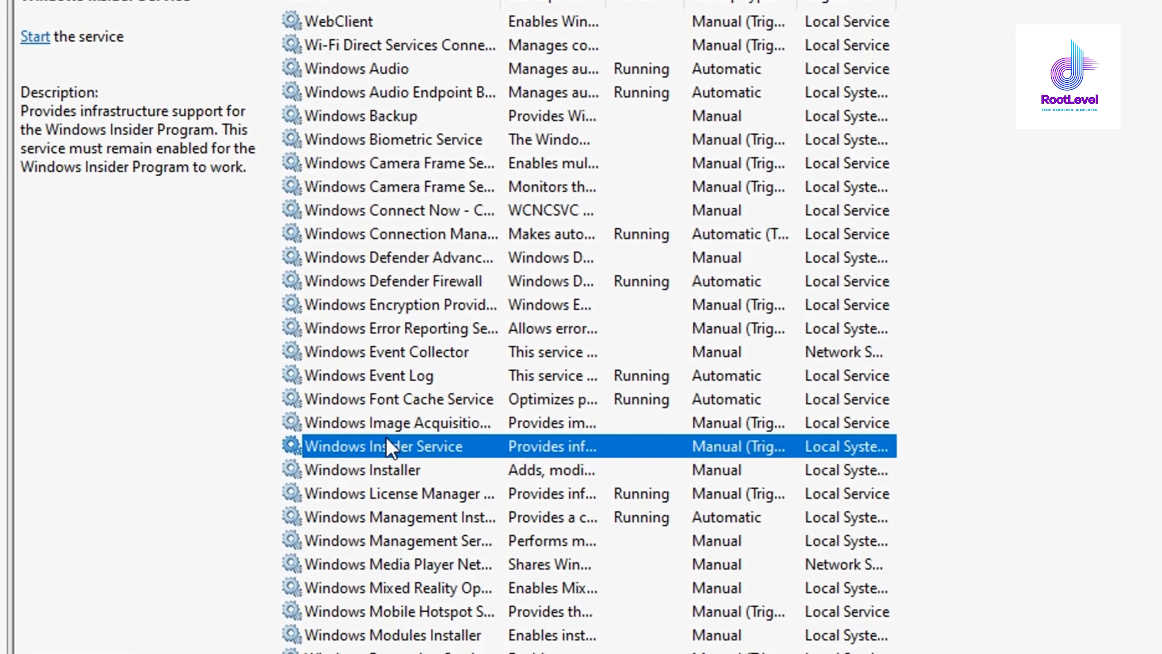
right_click(479, 446)
click(412, 440)
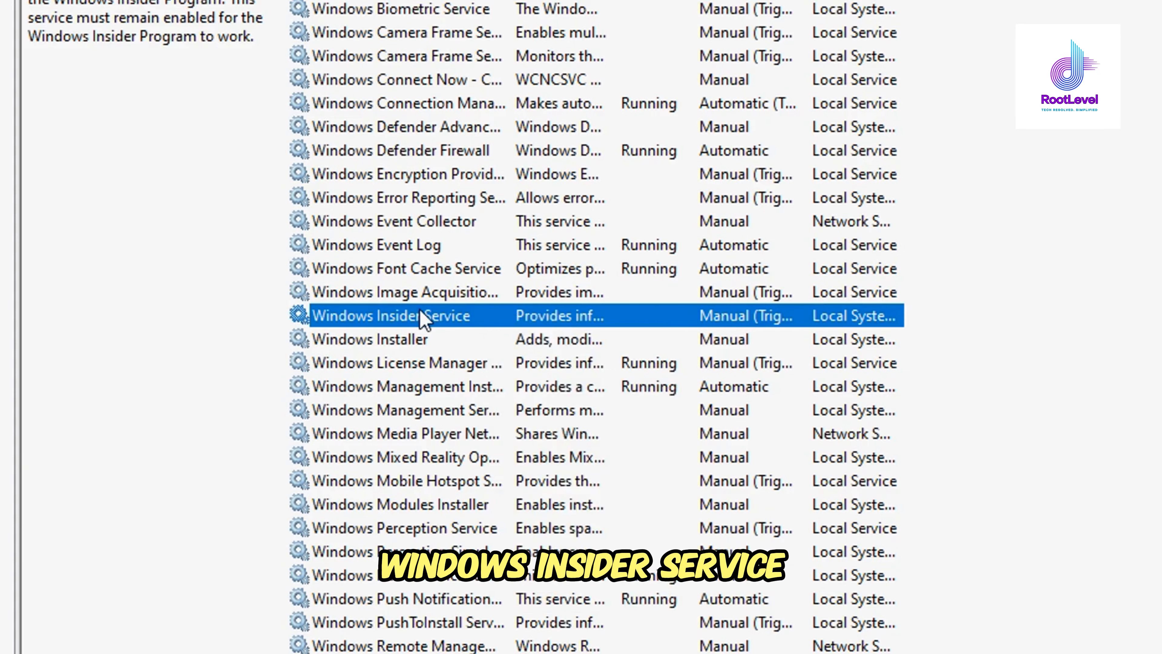
right_click(512, 318)
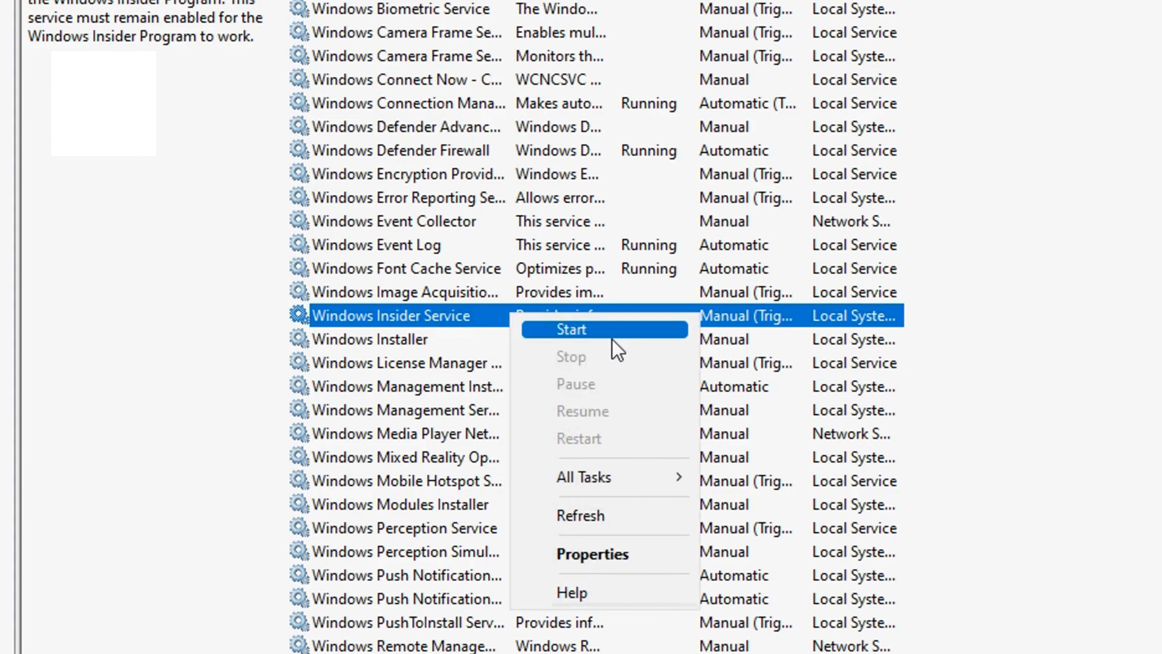
click(599, 552)
click(500, 225)
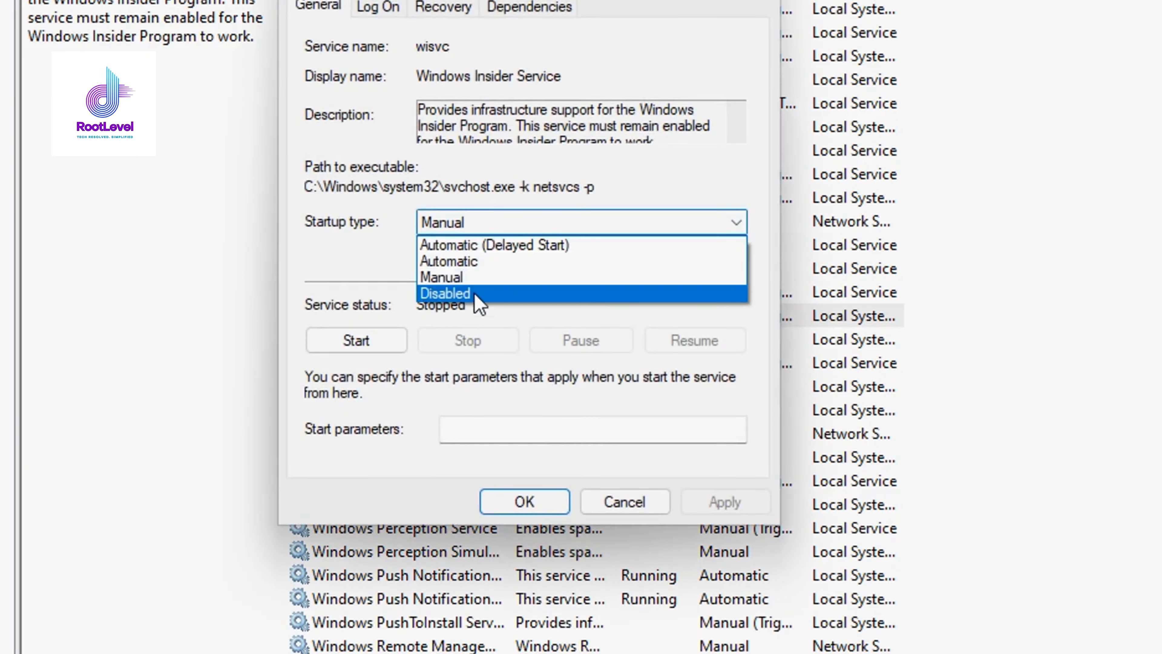
click(477, 301)
click(731, 501)
click(531, 500)
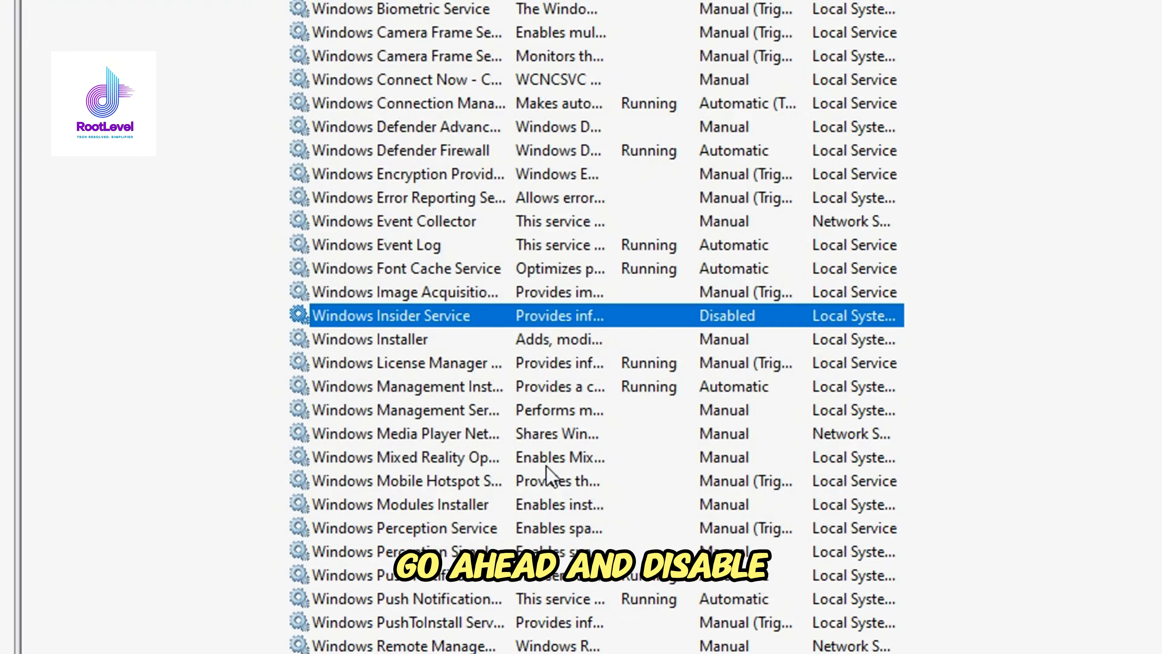
scroll(686, 462, up, 2)
scroll(685, 457, up, 20)
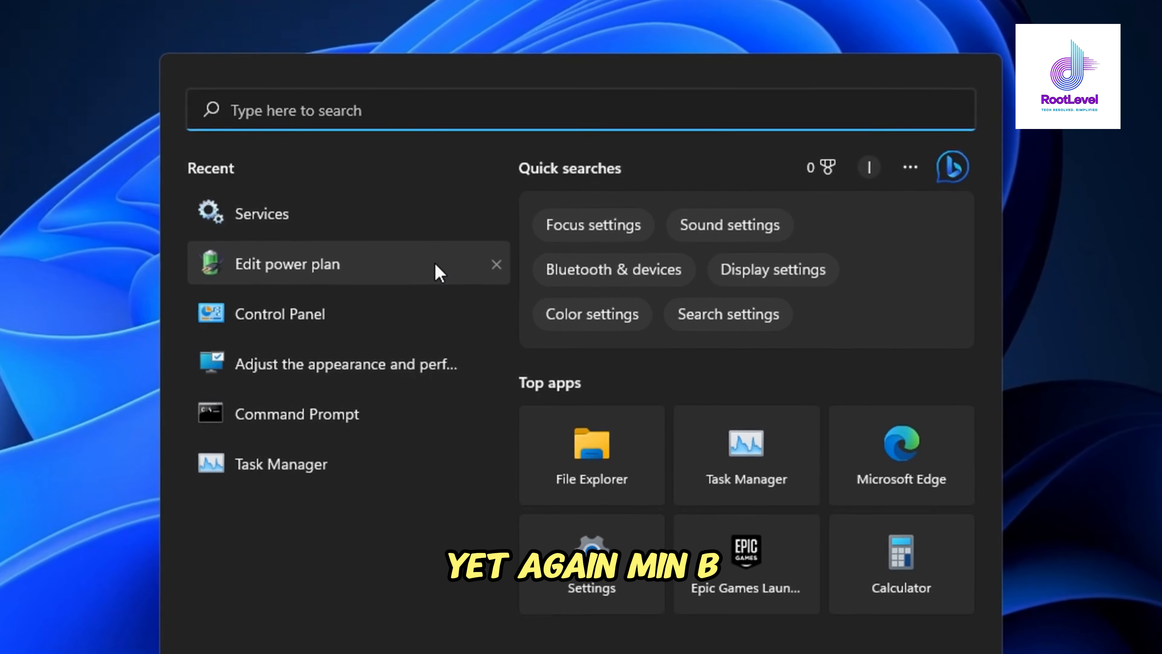
Step: Open the advanced power settings from Edit power plan and choose the High performance plan
text(edit power)
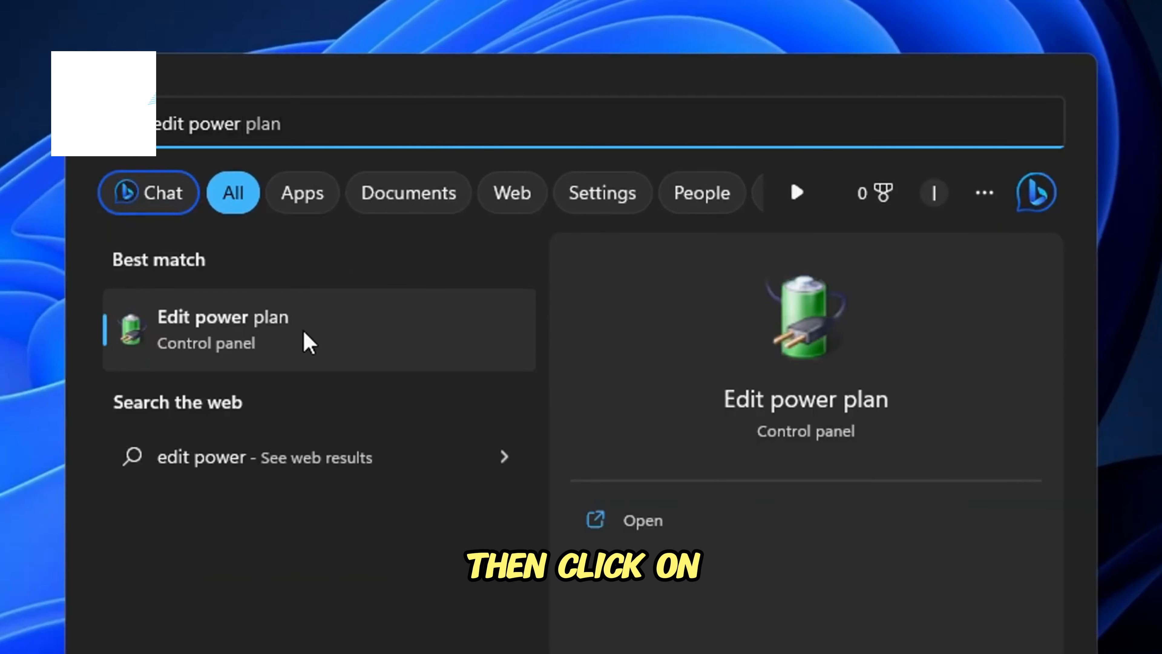
click(309, 342)
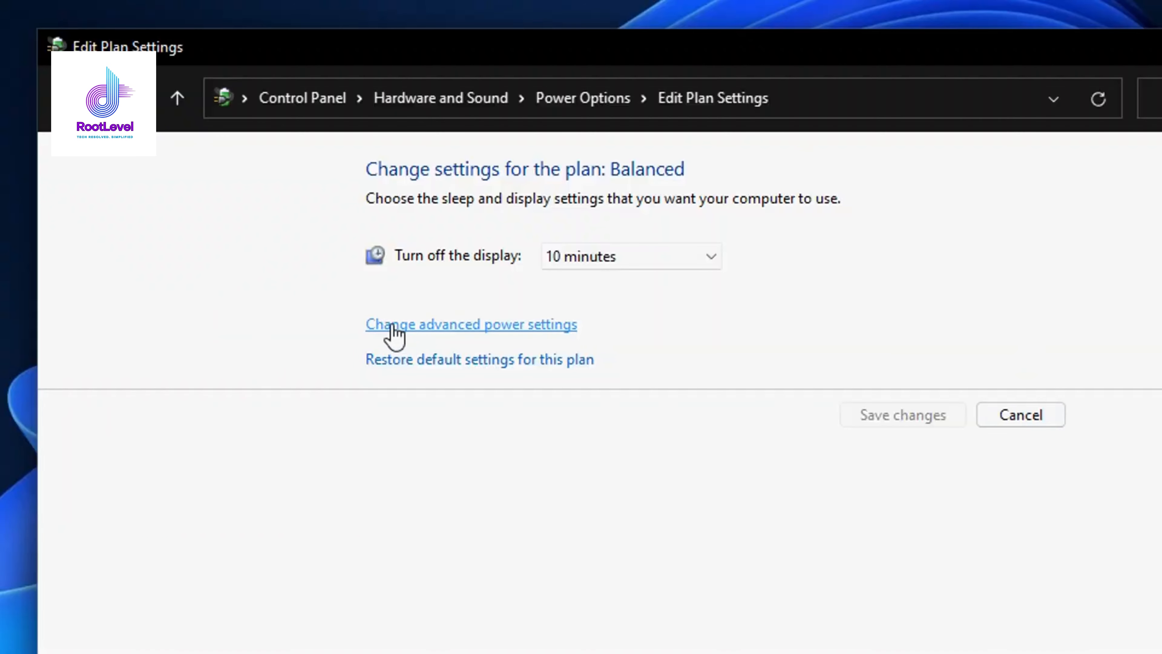
click(410, 325)
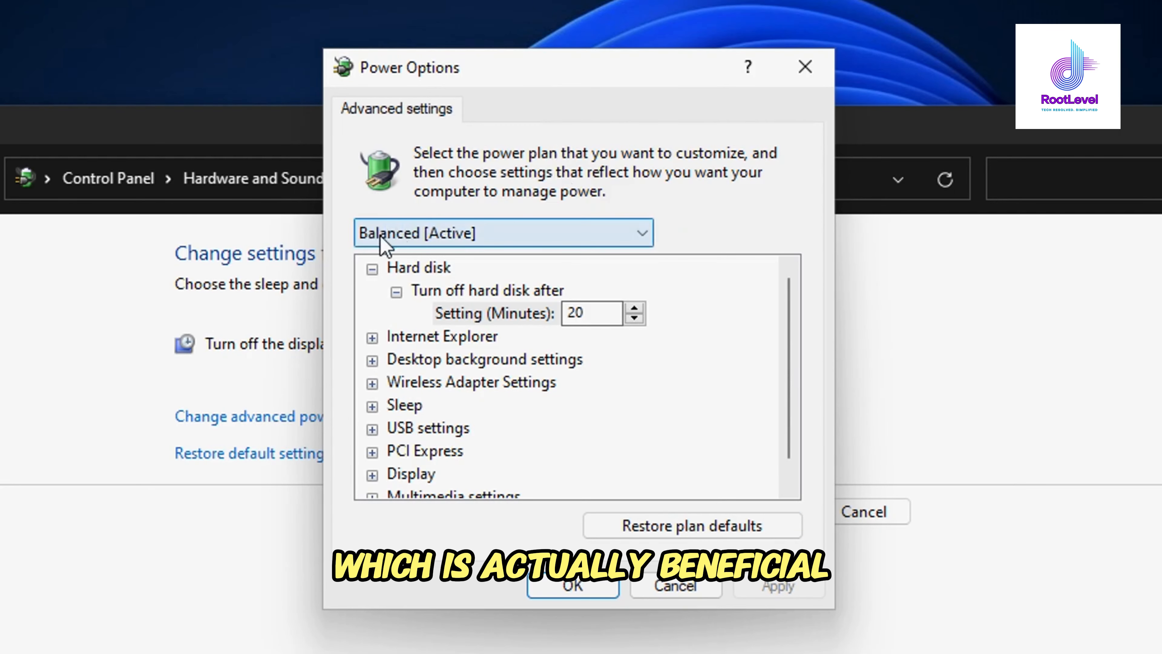
click(568, 233)
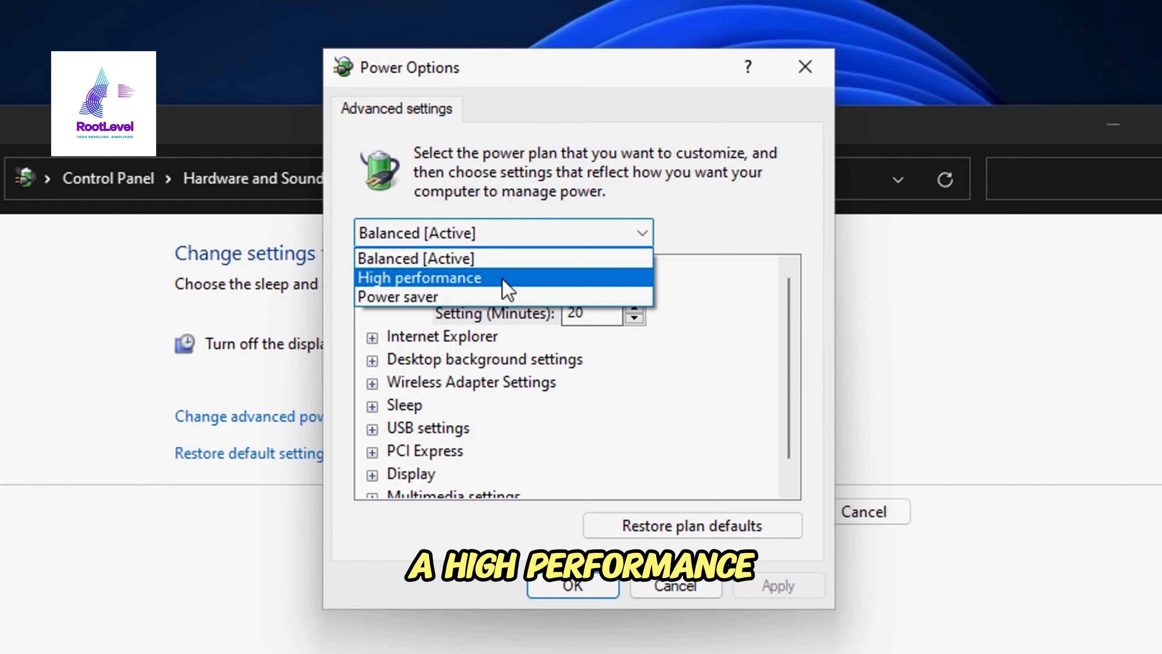
click(559, 277)
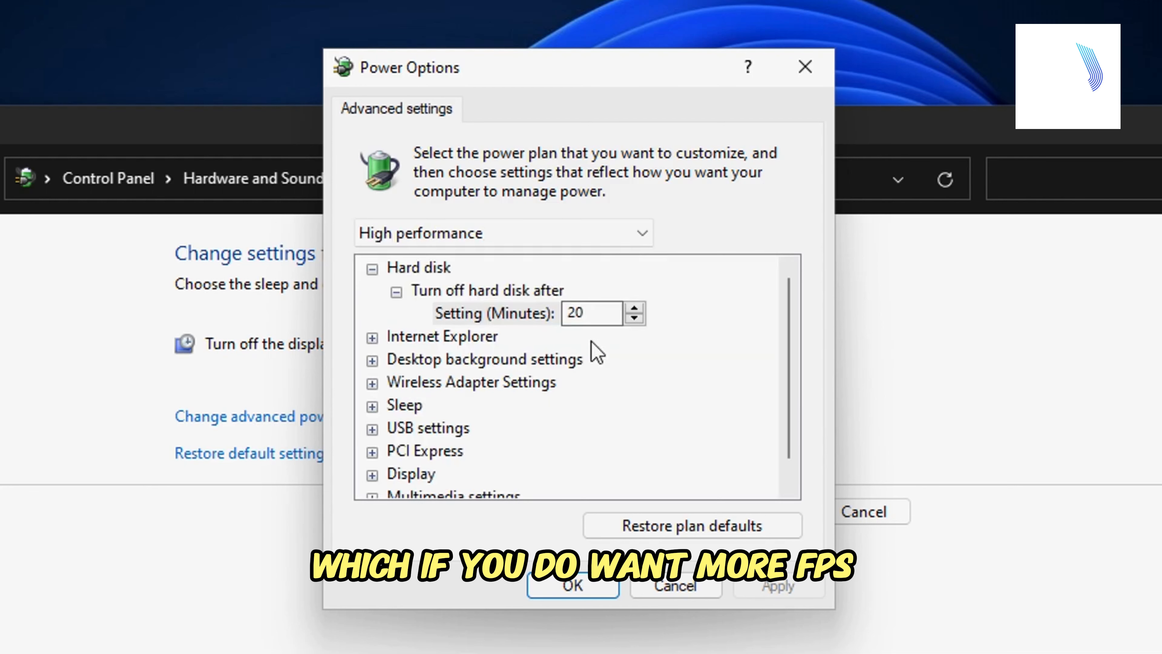
scroll(557, 393, down, 1)
scroll(558, 441, up, 1)
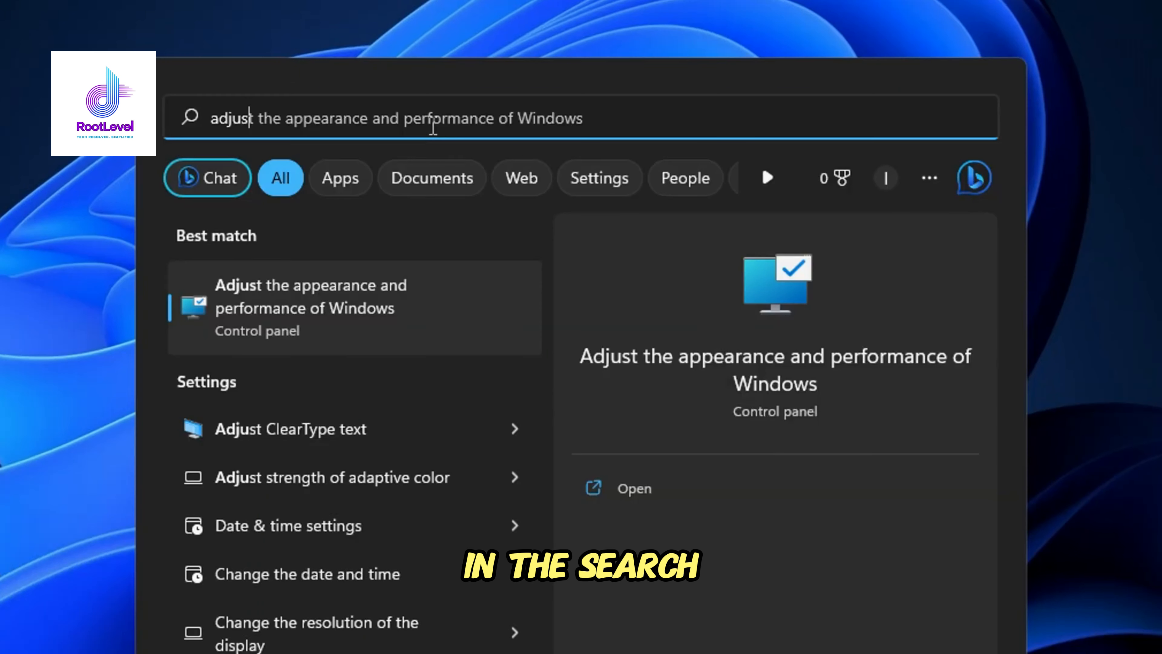
Step: Search for and open "Adjust the appearance and performance of Windows"
text(t )
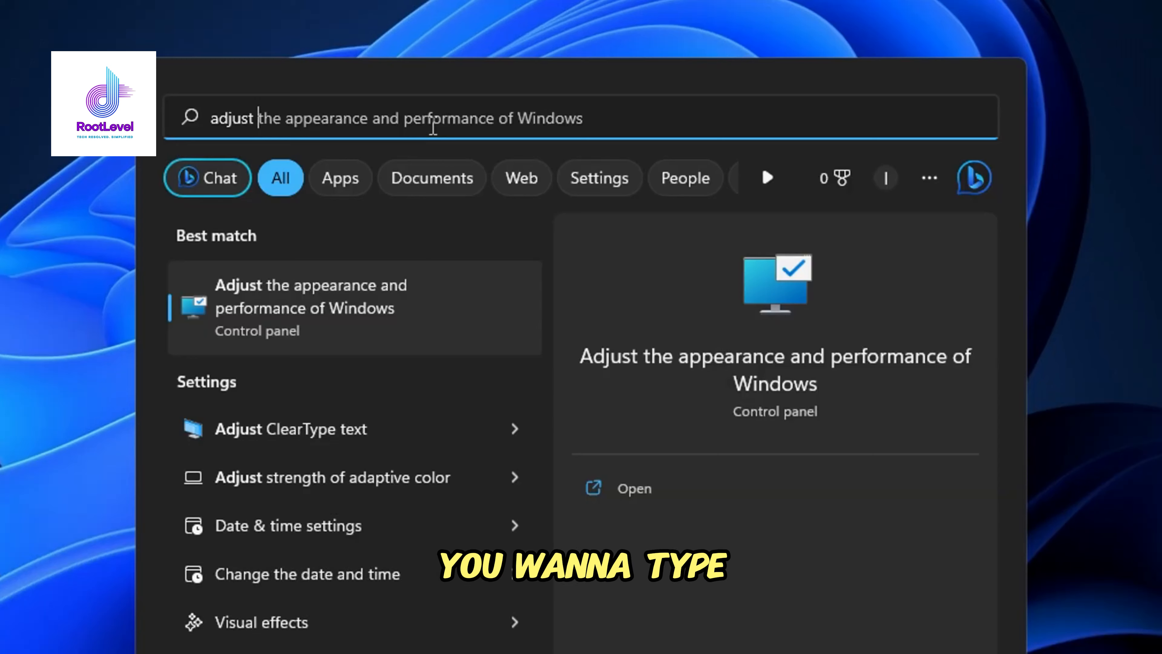
text(the appear)
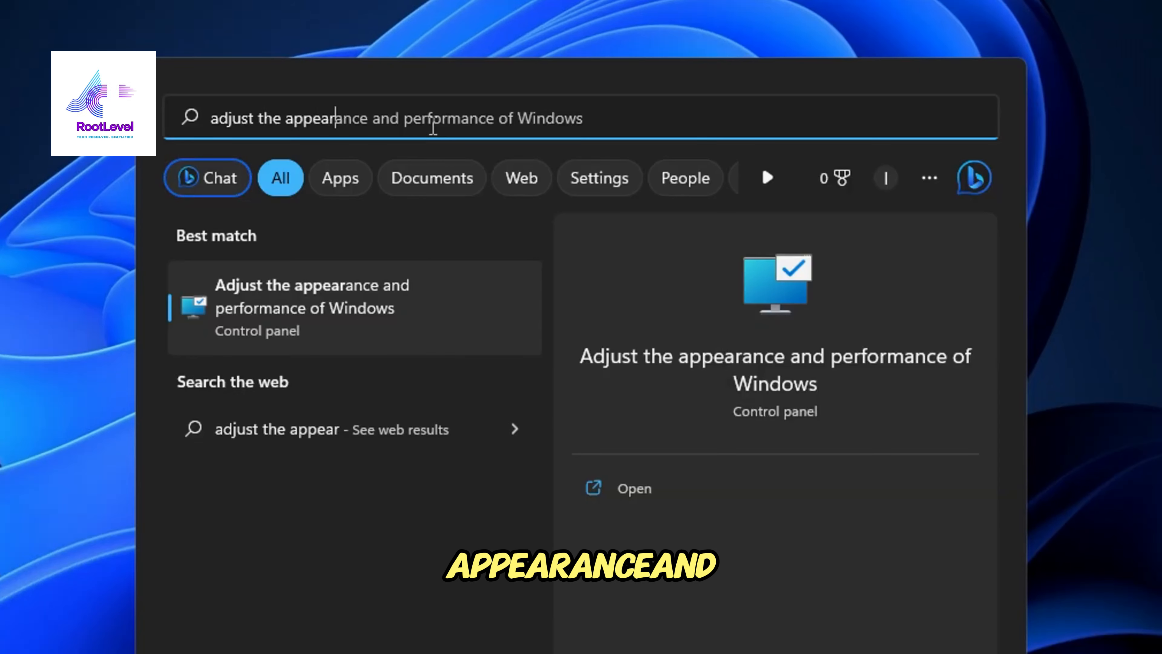
text(ance)
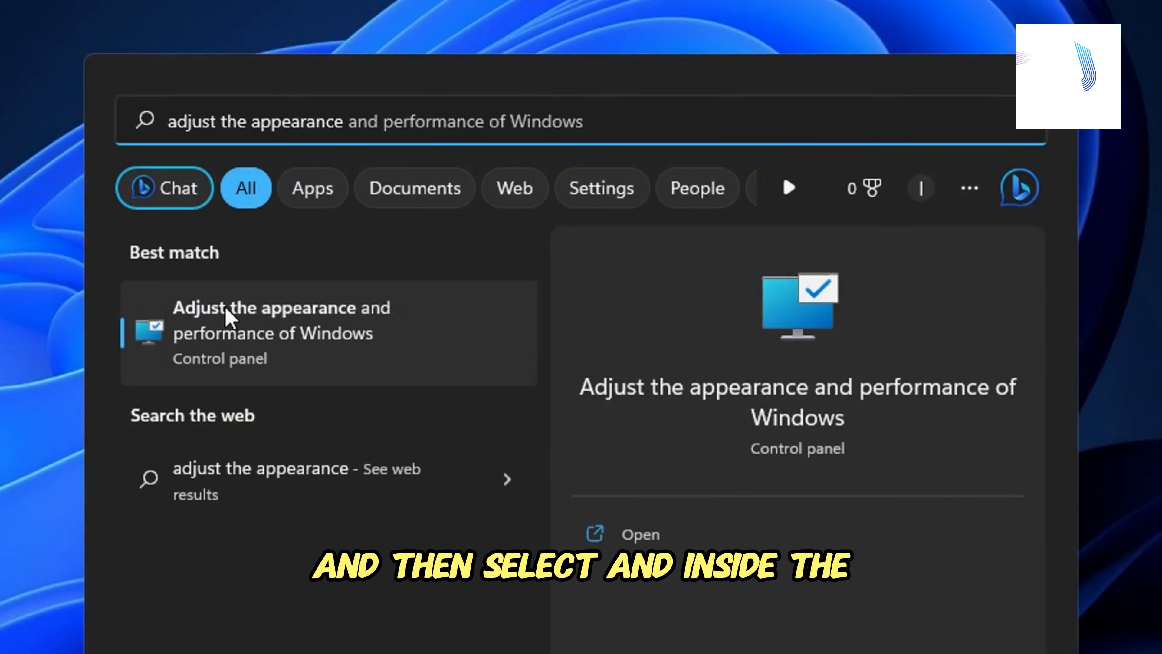
click(333, 336)
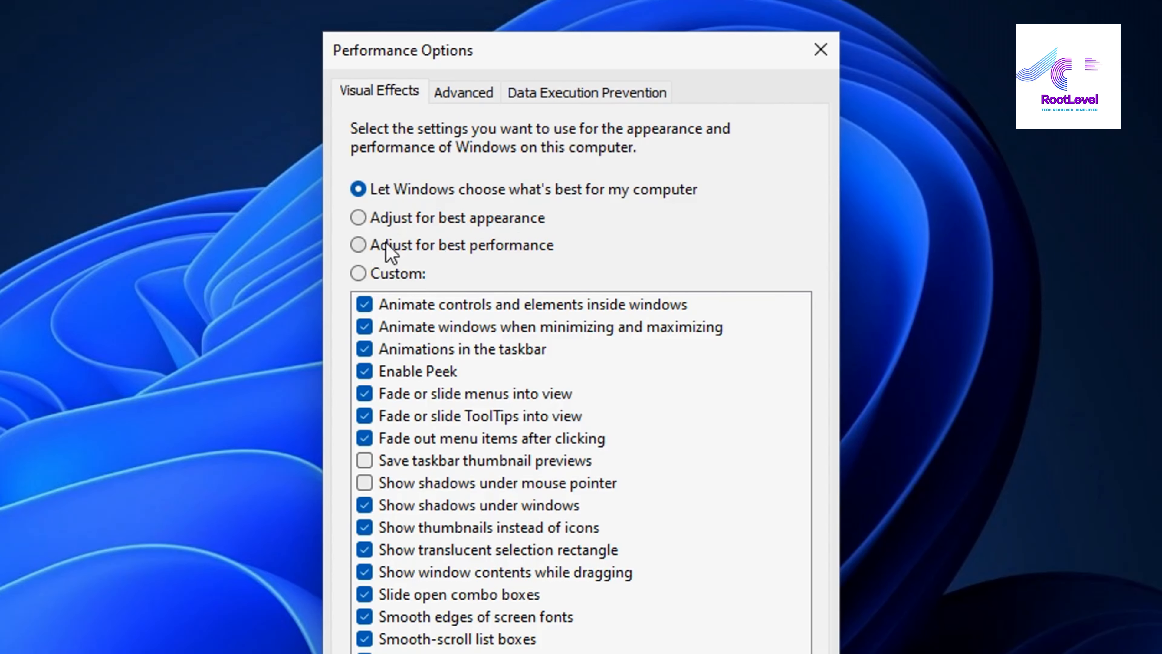
Step: Adjust visual effects for best performance, re-enable taskbar animations, taskbar thumbnail previews, thumbnails instead of icons, window contents while dragging and smooth font edges, and apply
click(518, 247)
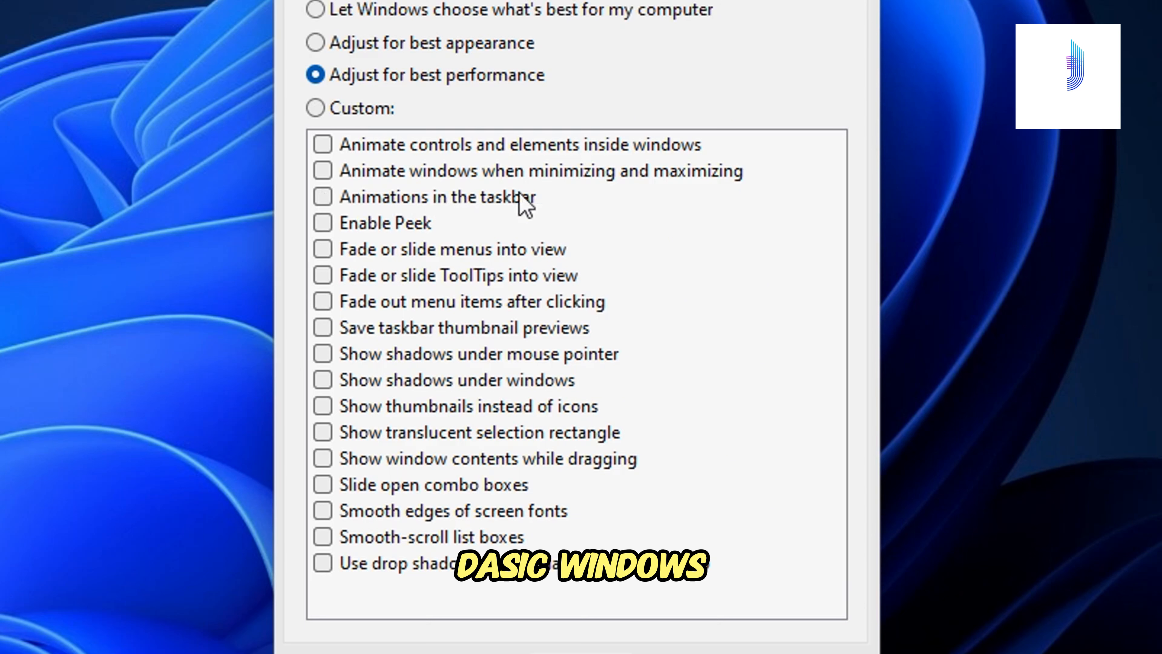
click(325, 196)
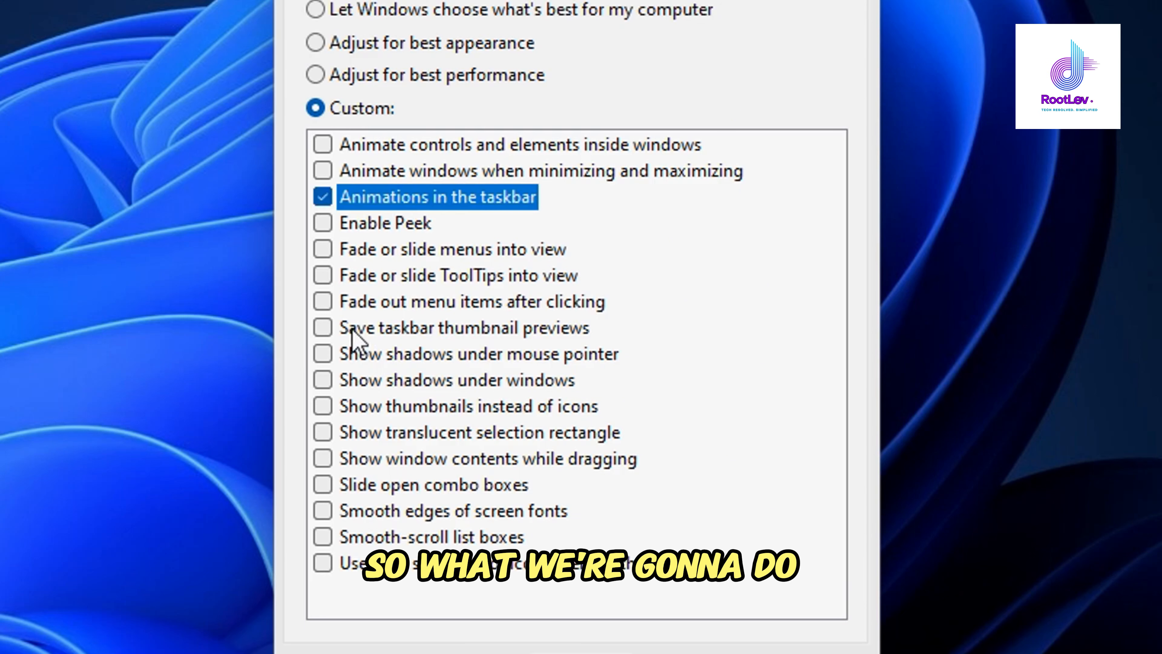
click(539, 332)
click(339, 407)
click(441, 458)
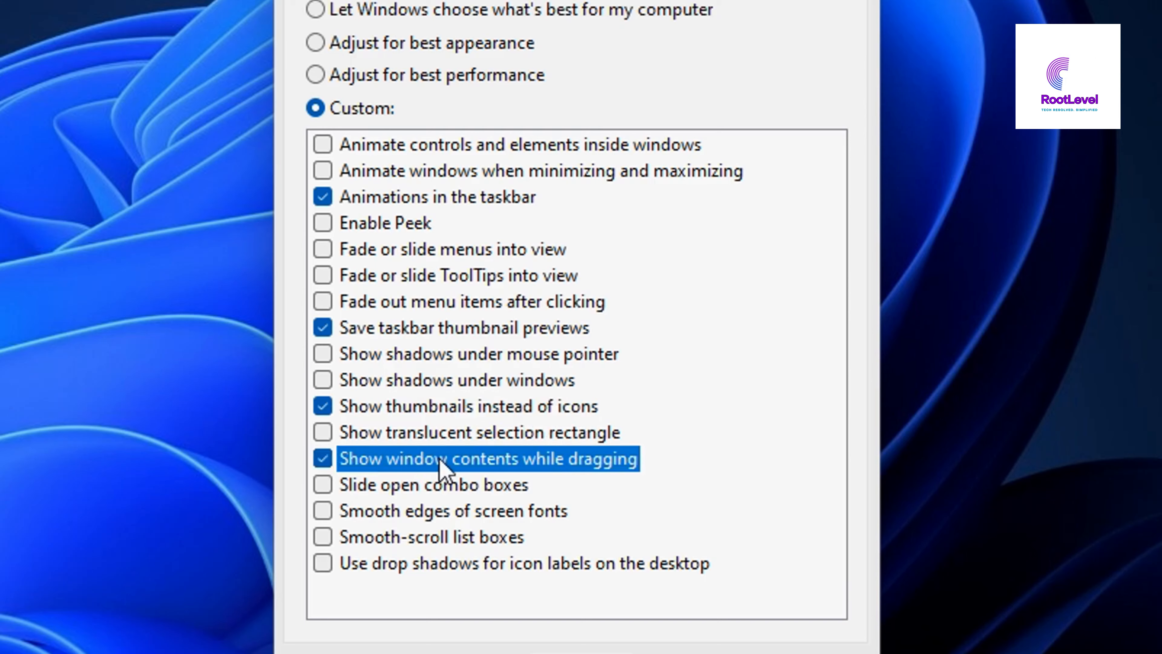
click(406, 511)
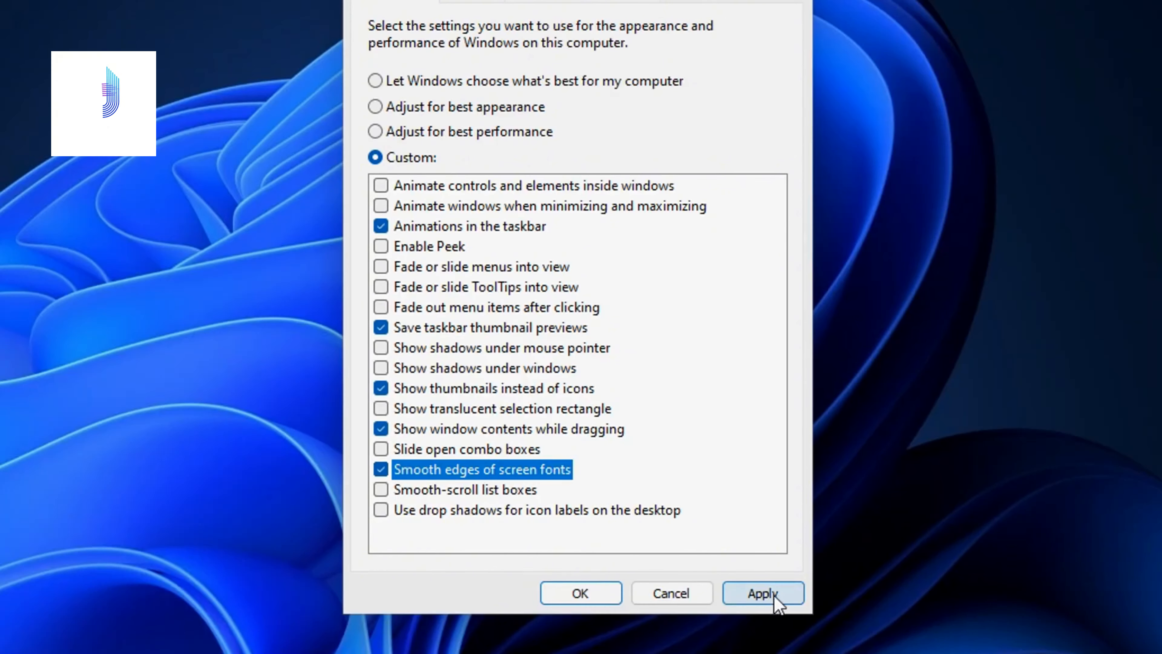
click(799, 603)
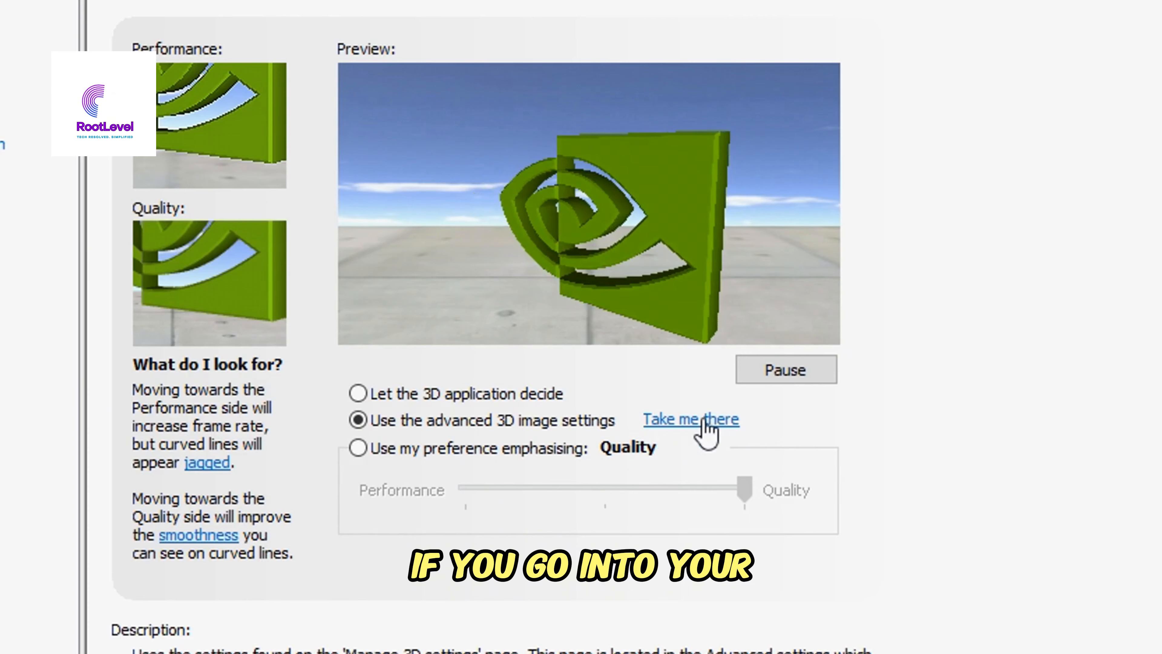
Step: In NVIDIA Control Panel, go to the advanced 3D image settings and review the list of global 3D features
click(715, 424)
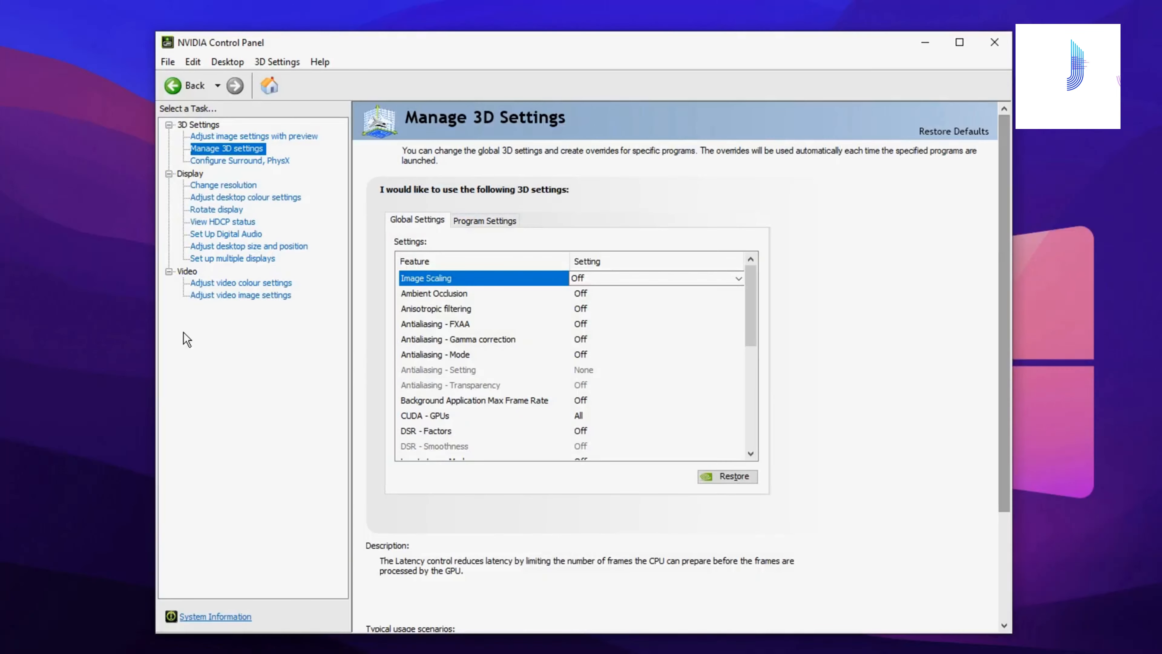
scroll(520, 284, down, 3)
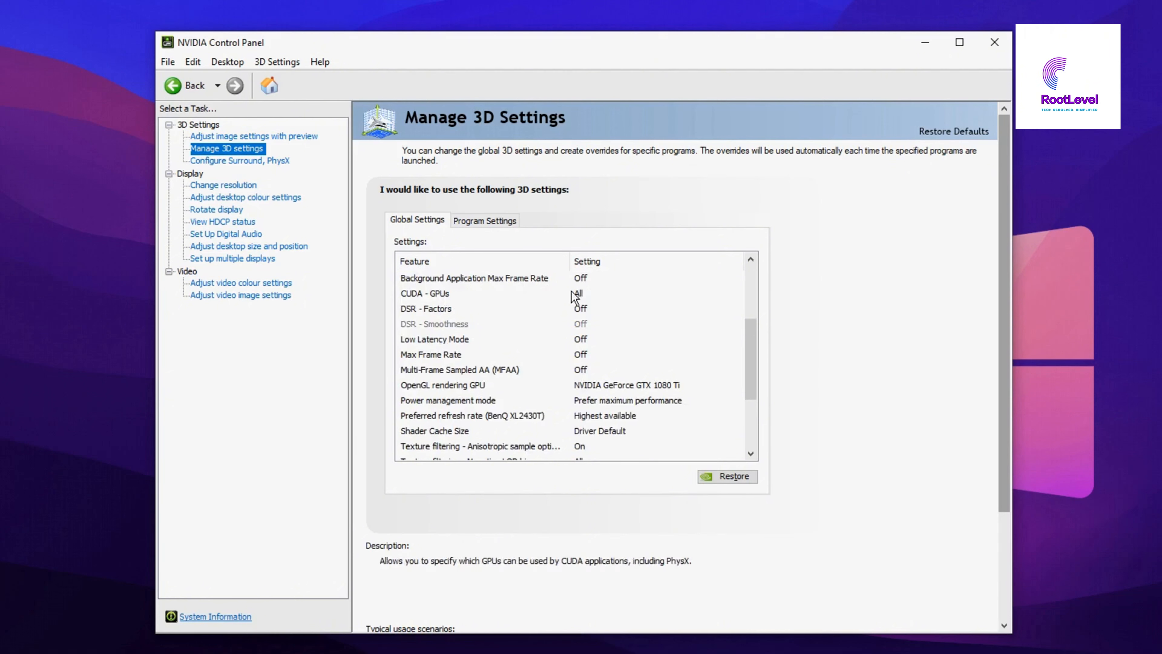
scroll(601, 291, down, 1)
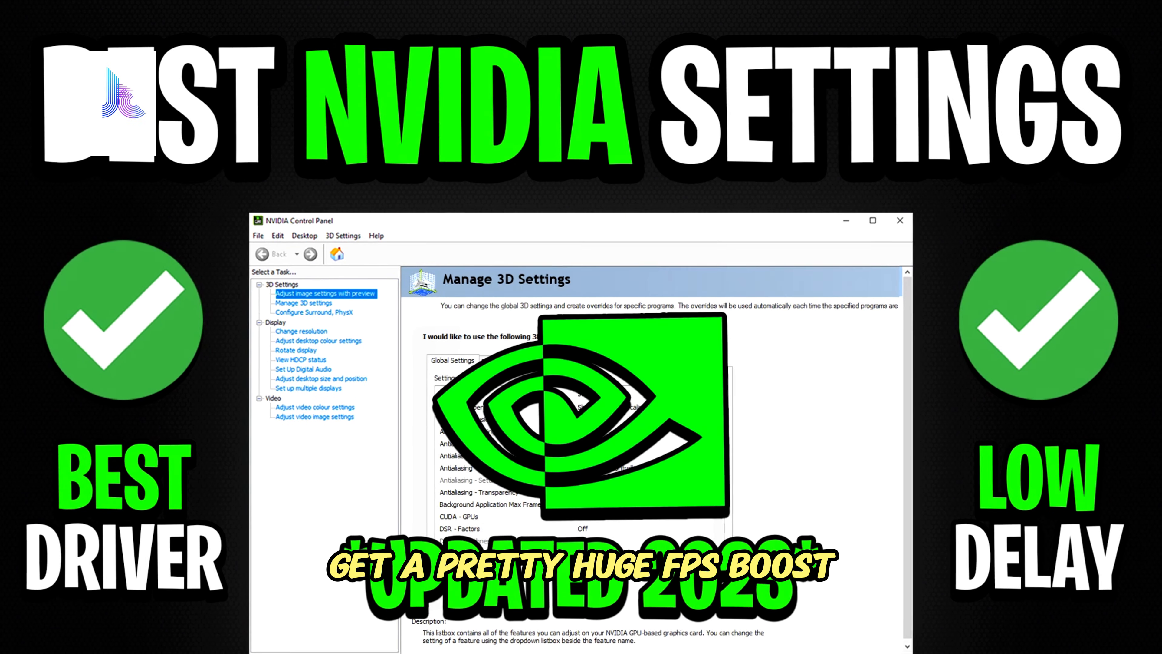